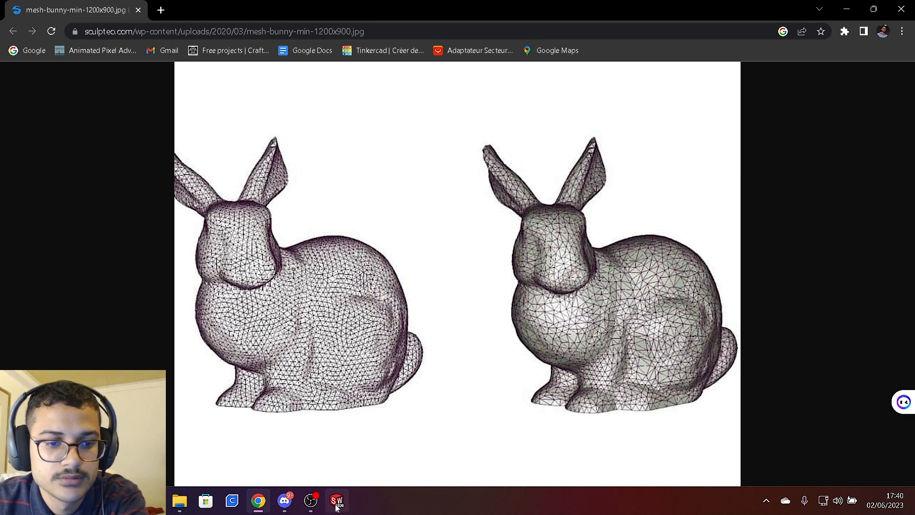
Step: Switch to SOLIDWORKS and make sure the ScanTo3D add-in is active
mouse_move(337, 500)
left_click(353, 401)
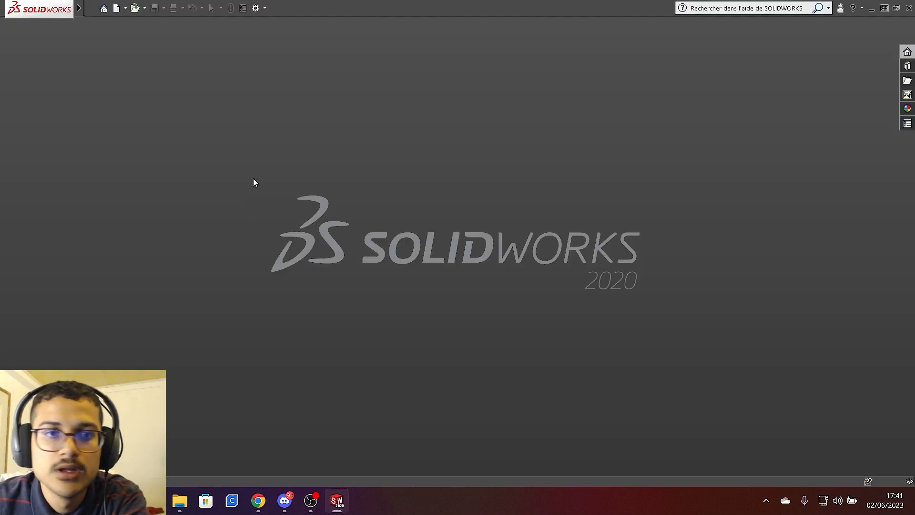
left_click(266, 8)
left_click(278, 30)
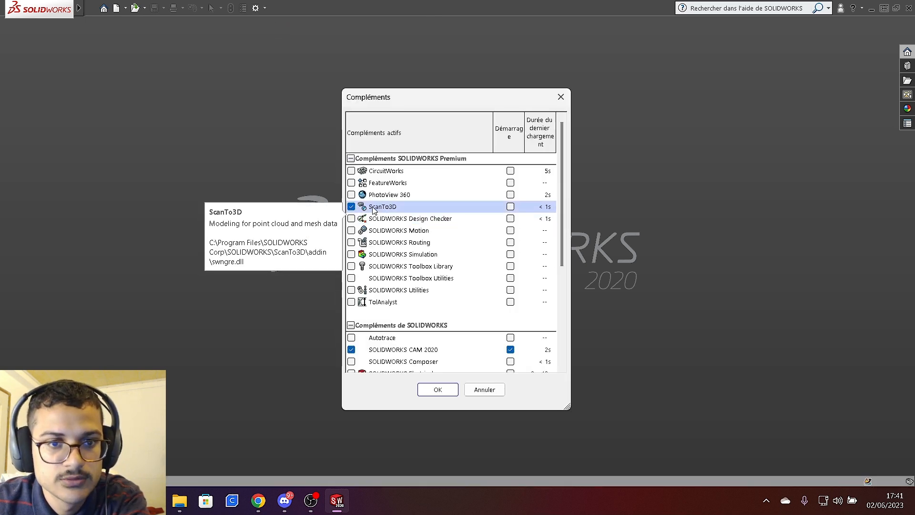
left_click(433, 393)
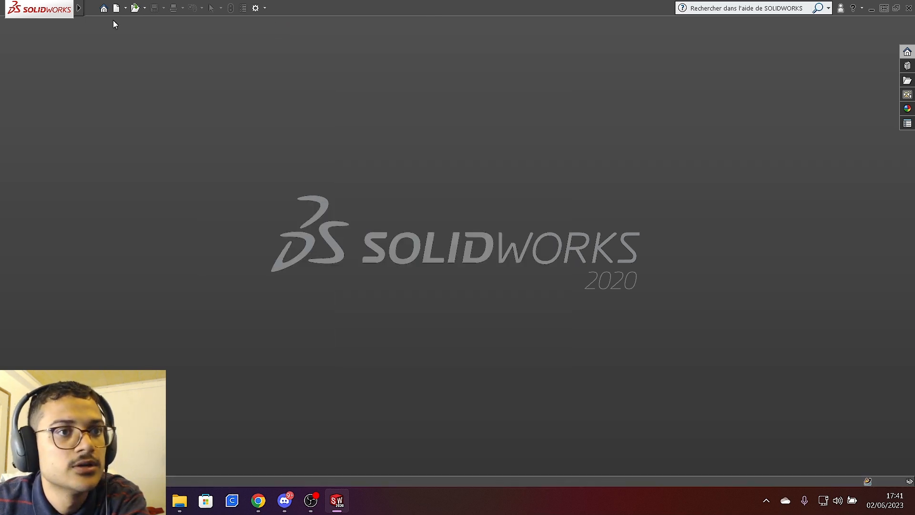
Step: Open CE3E3V2_statueH3Ofermée.stl from the Statue monument folder as a ScanTo3D mesh file
mouse_move(57, 9)
left_click(96, 8)
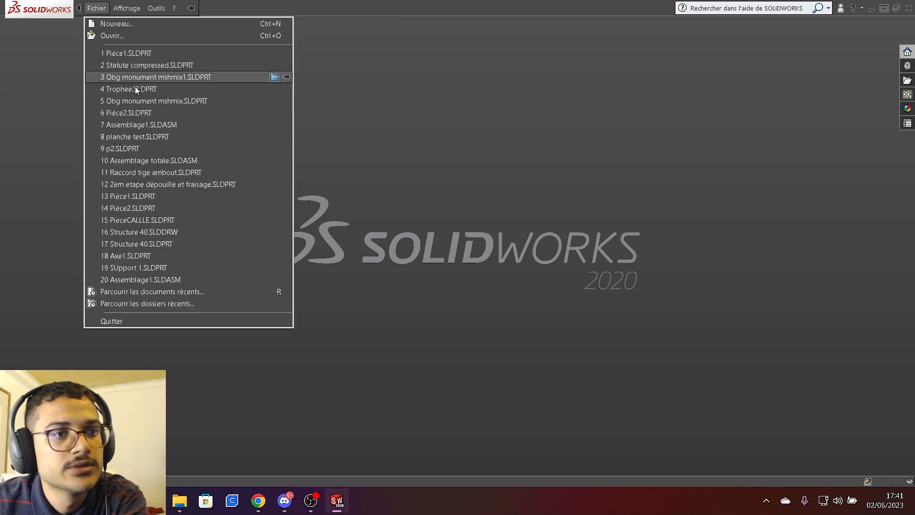
left_click(132, 35)
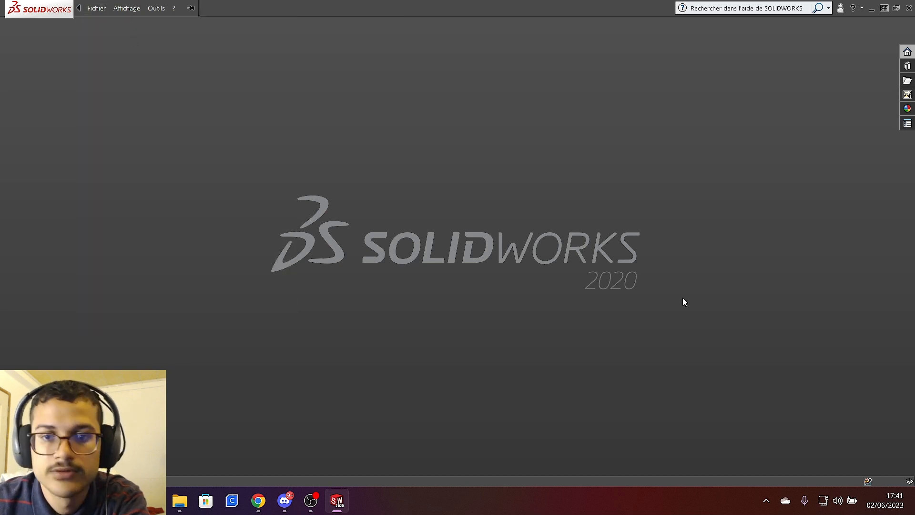
left_click(558, 360)
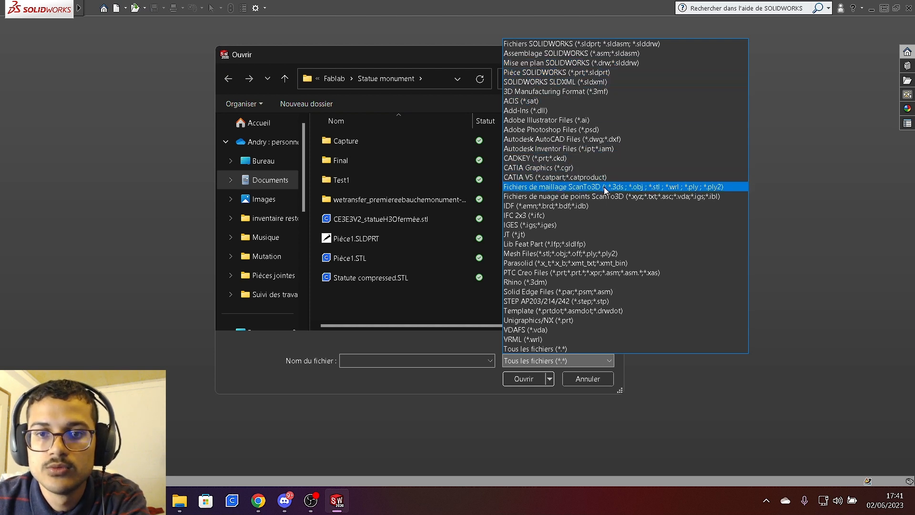
left_click(656, 187)
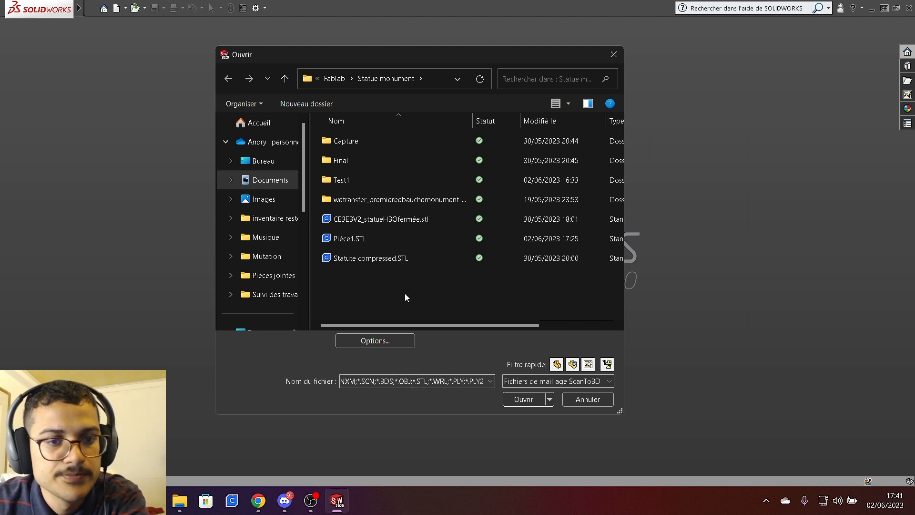
double_click(587, 54)
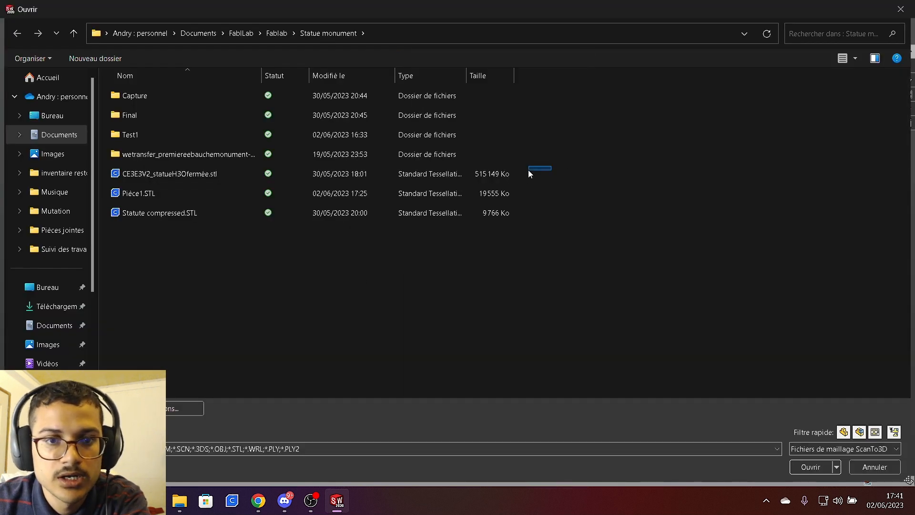
left_click_drag(528, 169, 122, 178)
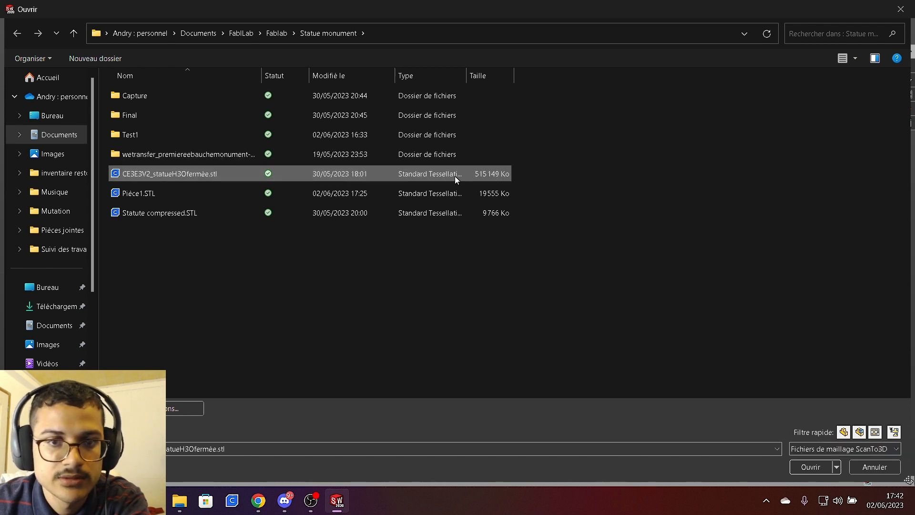
double_click(425, 173)
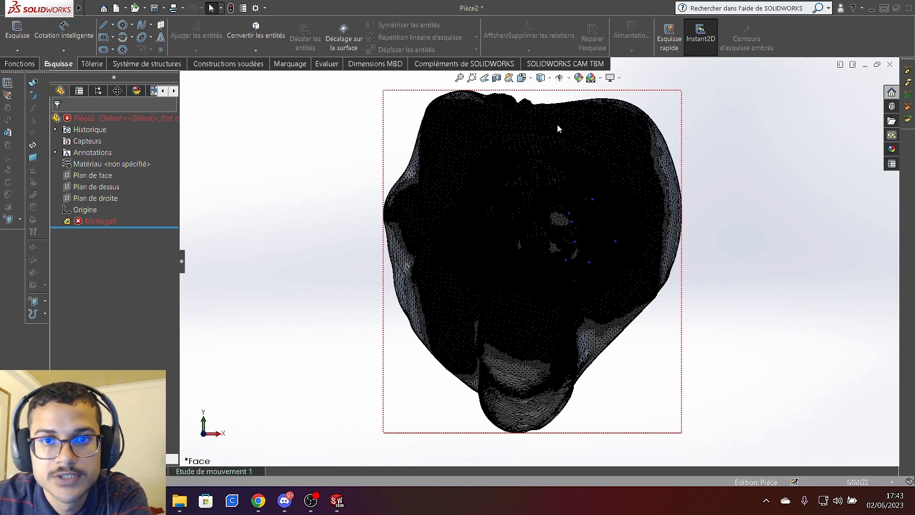
Step: Look over the imported statue mesh and set its display style to shaded without edges
left_click(709, 235)
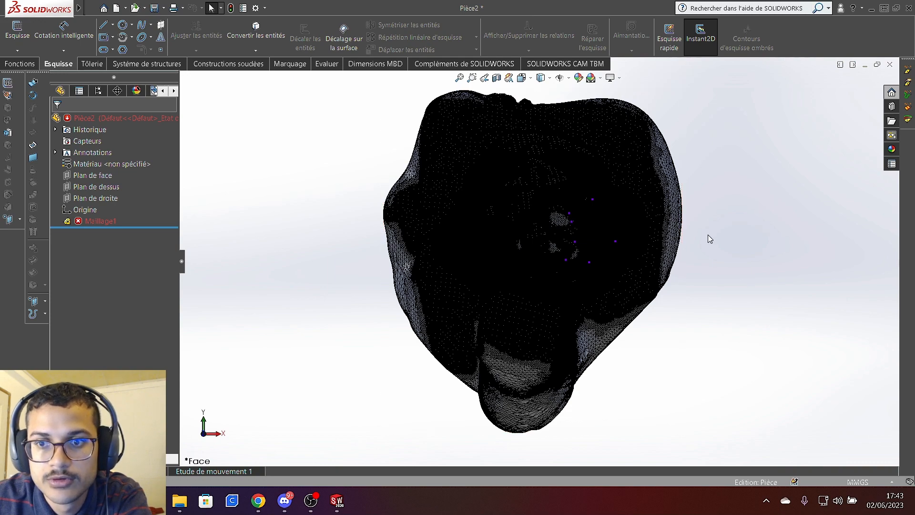
middle_click_drag(715, 242, 672, 245)
middle_click_drag(732, 218, 592, 231)
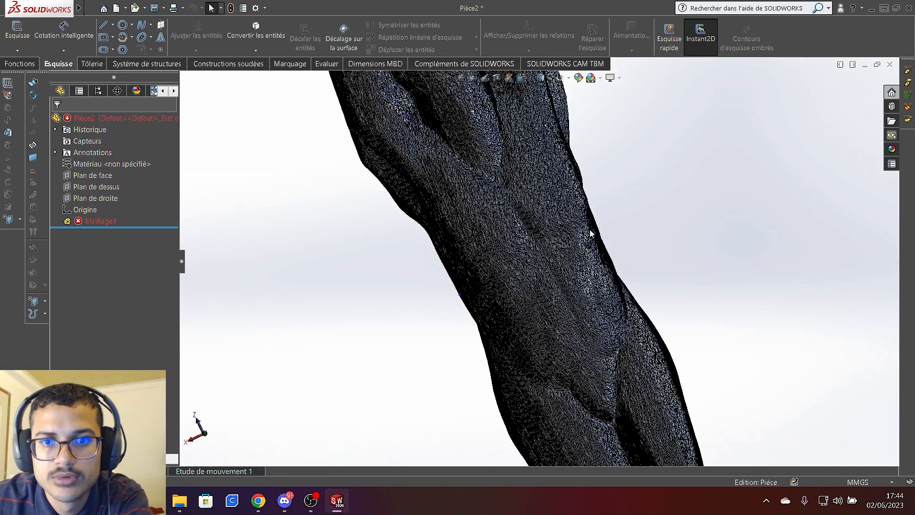
mouse_move(603, 267)
middle_mouse_down()
mouse_move(580, 286)
mouse_move(529, 186)
middle_mouse_up()
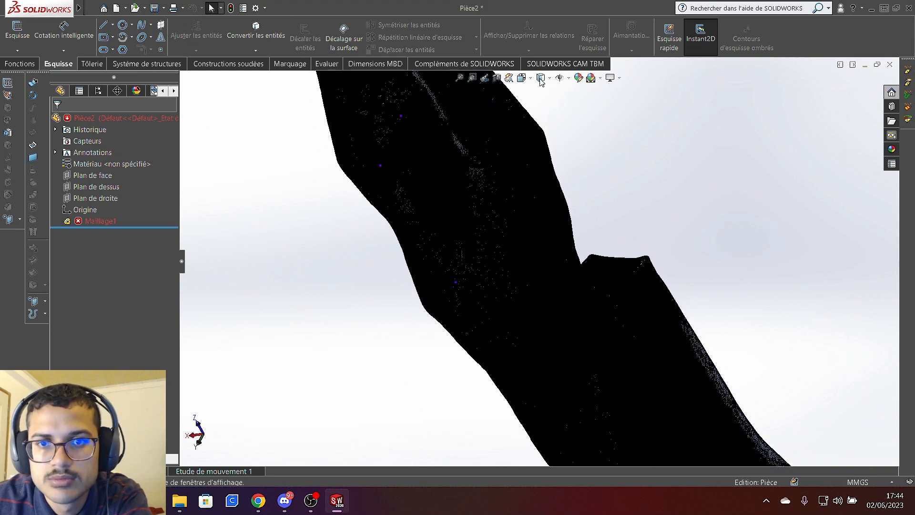
mouse_move(547, 83)
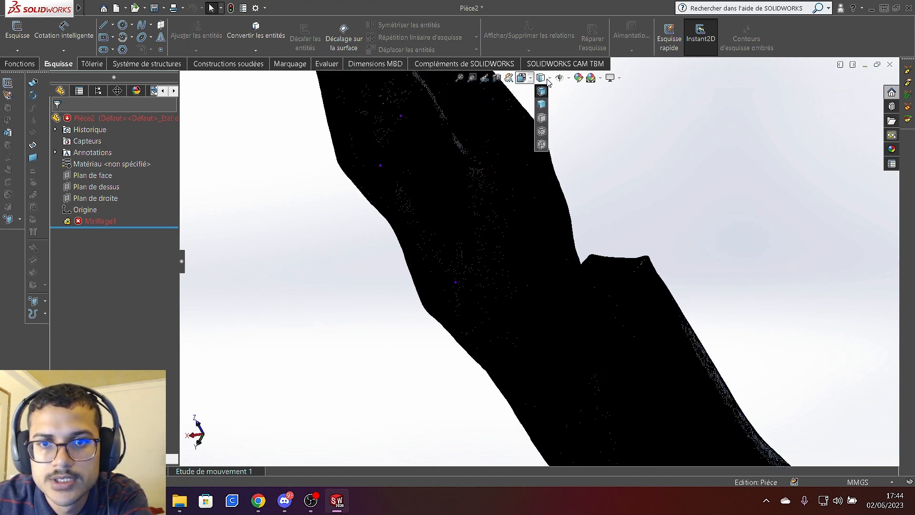
left_click(541, 106)
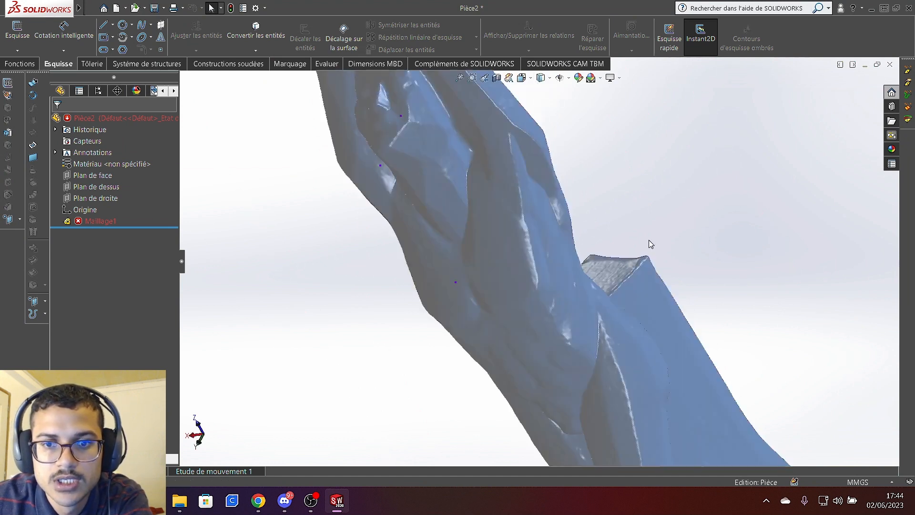
Step: Examine the shaded statue from several sides, both the torso up close and the whole figure with its base
middle_click_drag(649, 239, 668, 218)
middle_click_drag(602, 377, 540, 115)
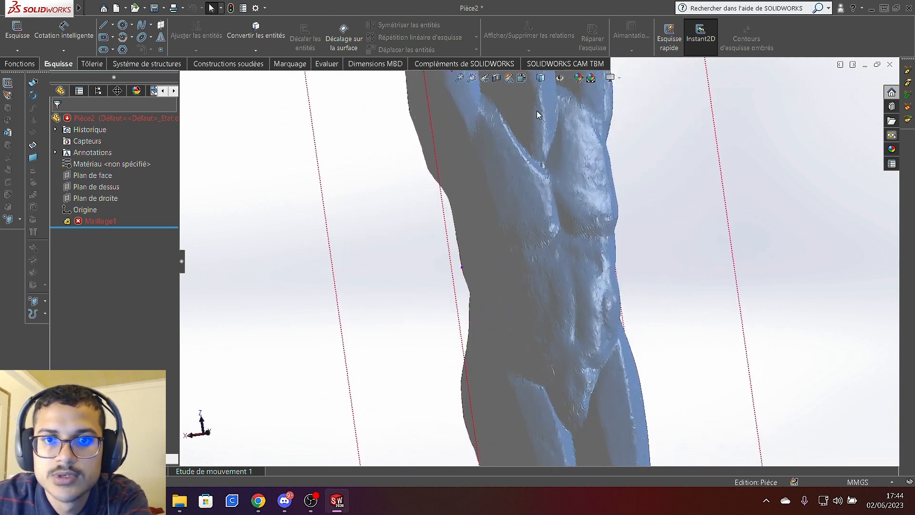
scroll(583, 228, "down", 4)
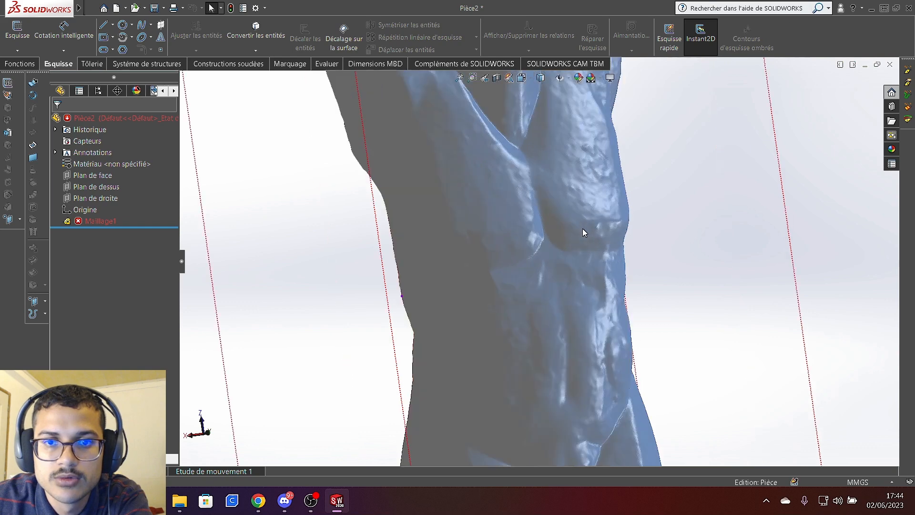
scroll(582, 234, "up", 8)
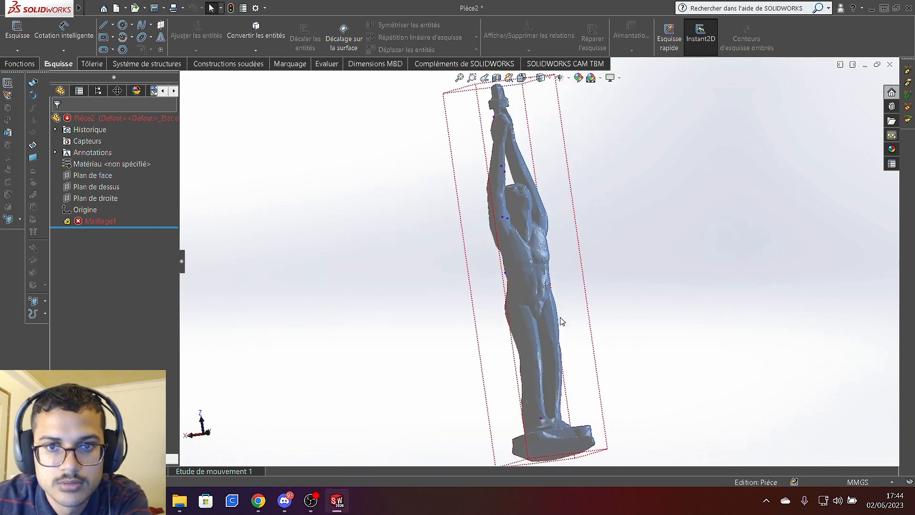
middle_click_drag(589, 246, 539, 355)
middle_click_drag(538, 316, 547, 304)
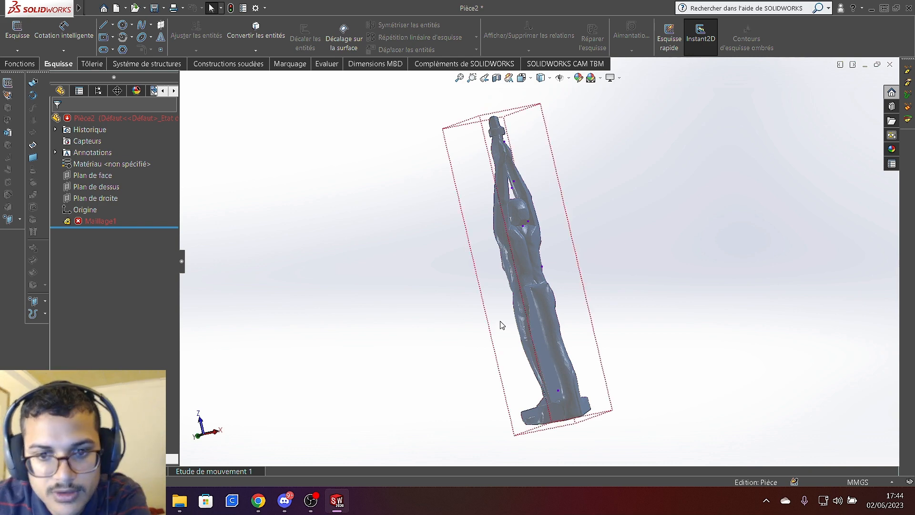
middle_click_drag(544, 312, 625, 311)
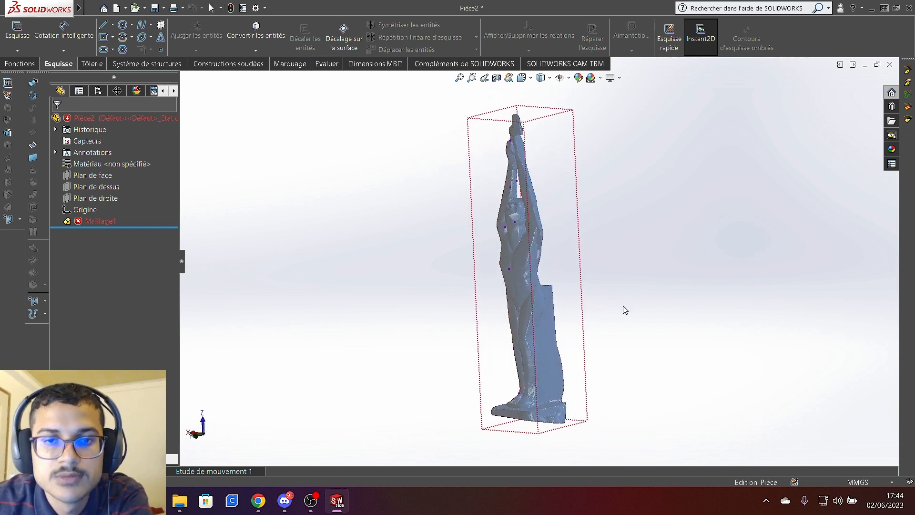
scroll(515, 261, "down", 4)
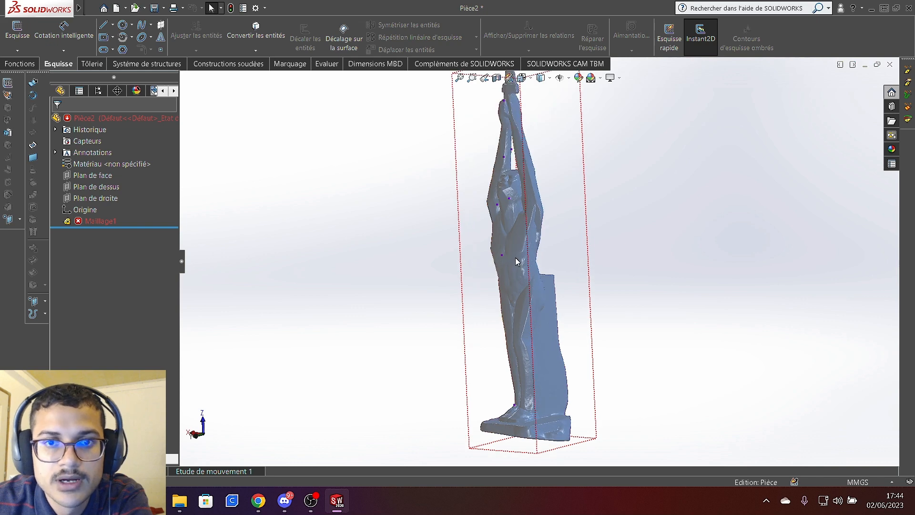
Step: Set the statue's display style to shaded with edges
left_click(530, 79)
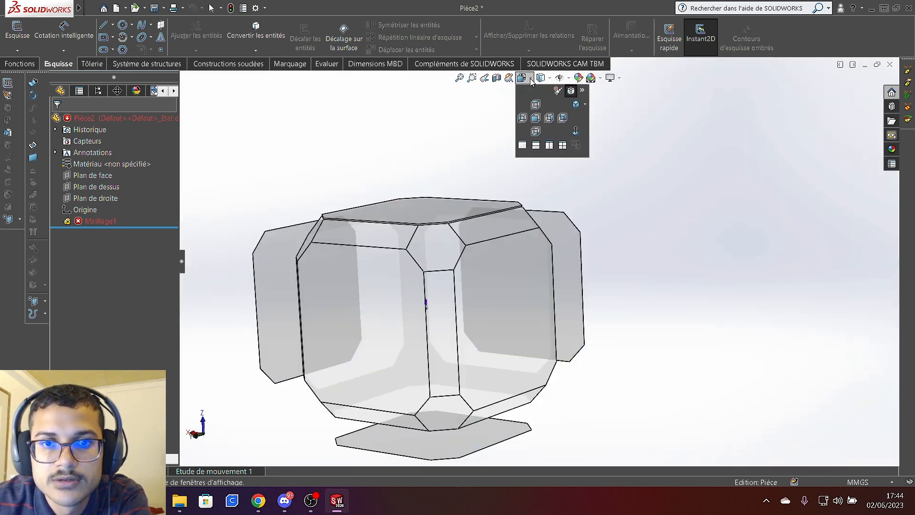
left_click(549, 79)
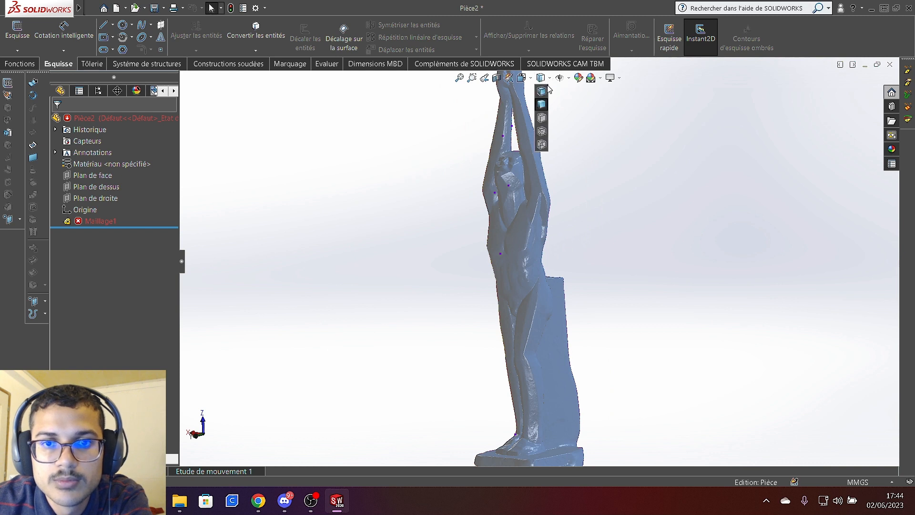
left_click(542, 91)
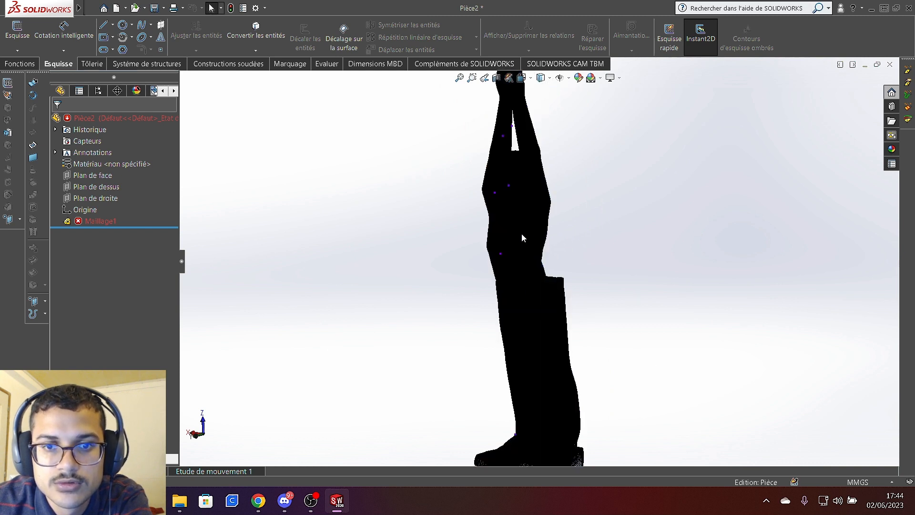
Step: Examine the density of the mesh triangles on the statue's torso up close and from farther away
scroll(529, 232, "down", 1)
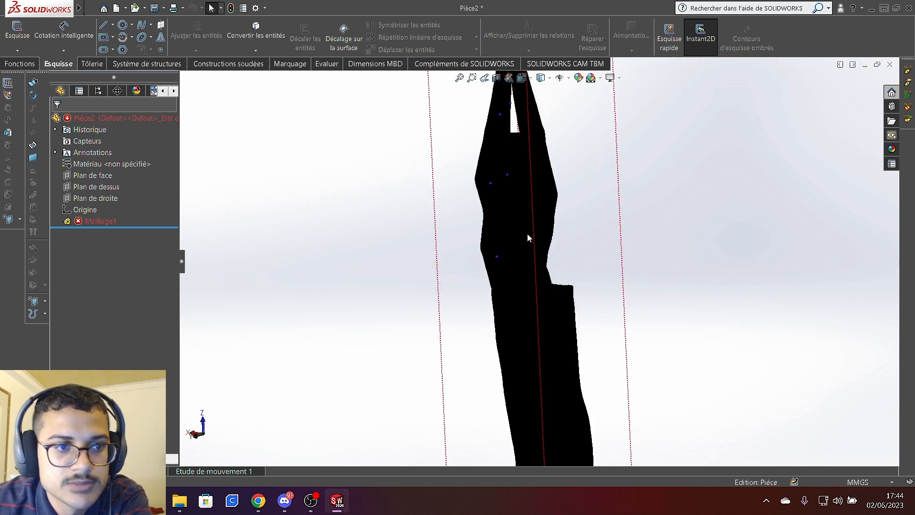
scroll(524, 233, "down", 1)
scroll(509, 228, "down", 1)
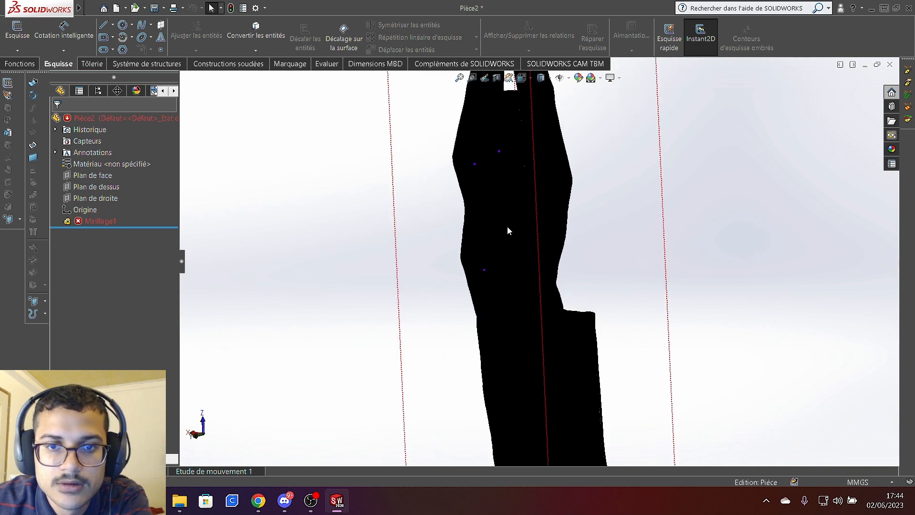
scroll(508, 229, "down", 1)
scroll(508, 229, "down", 2)
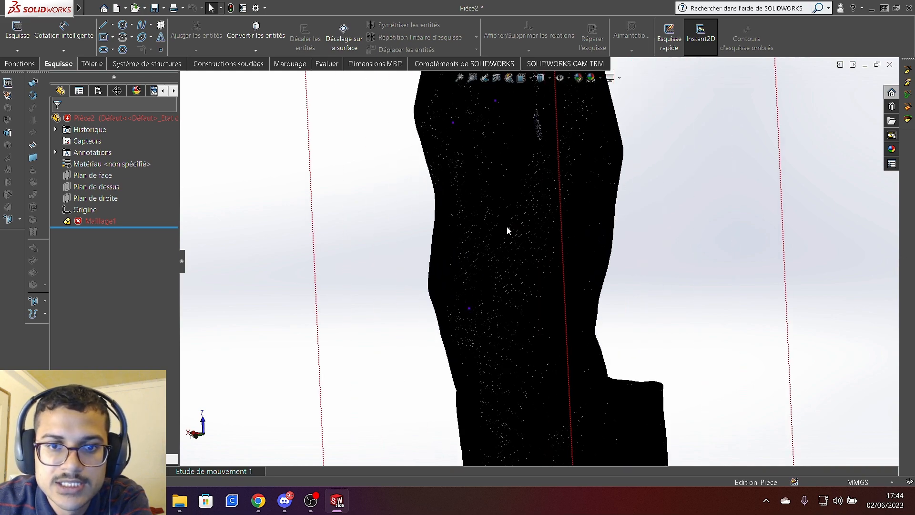
scroll(507, 230, "down", 5)
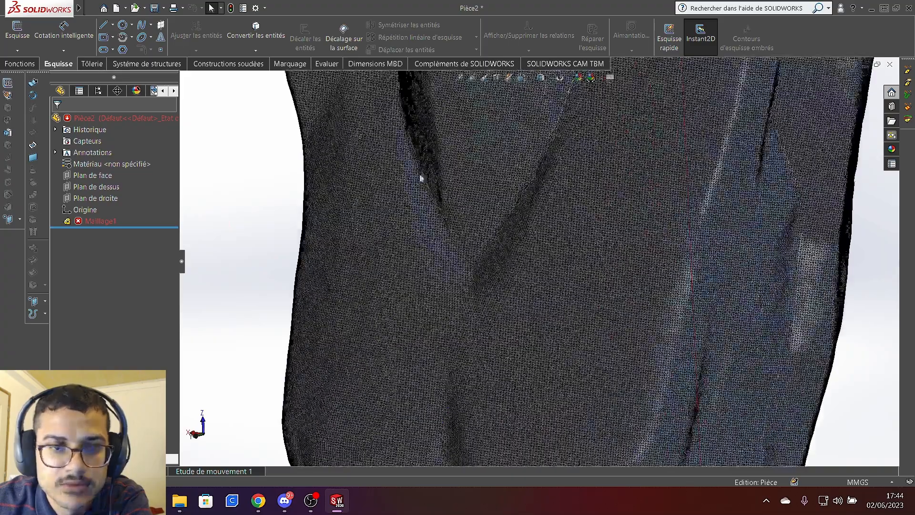
scroll(420, 171, "down", 2)
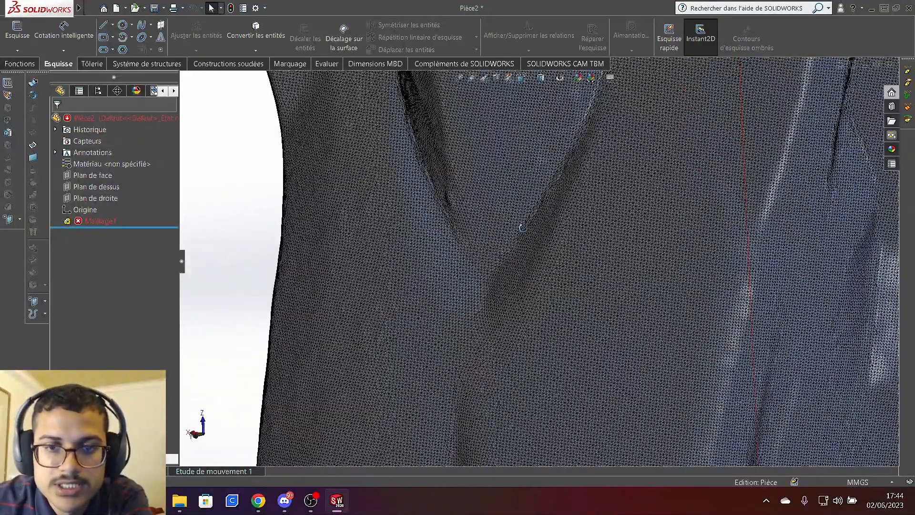
scroll(510, 233, "down", 3)
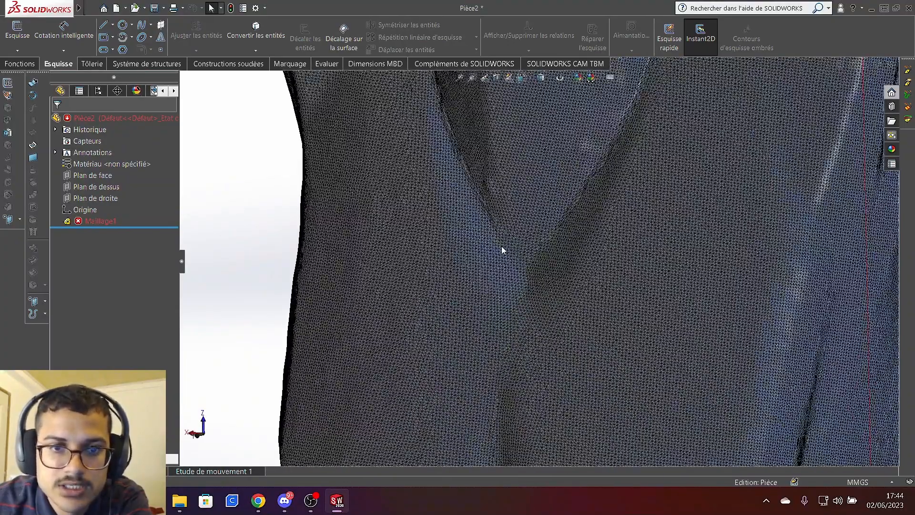
scroll(502, 249, "up", 5)
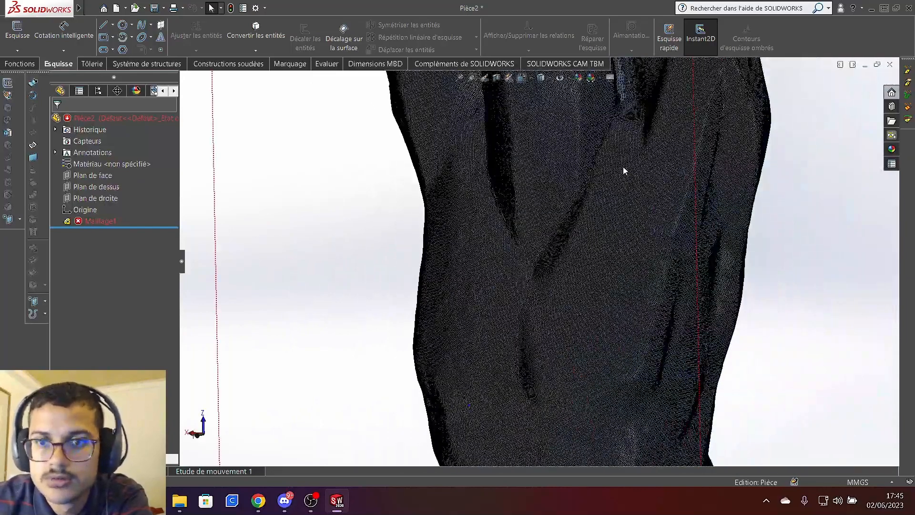
scroll(650, 177, "up", 2)
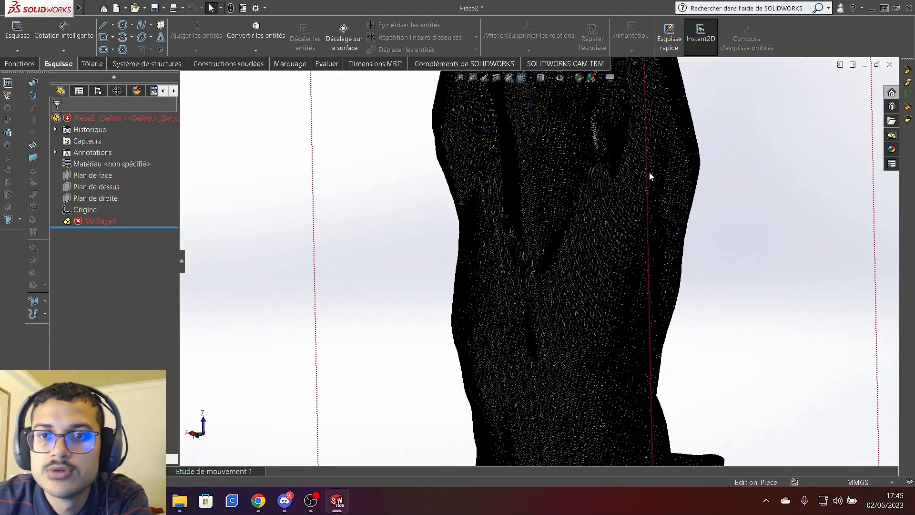
scroll(647, 176, "up", 2)
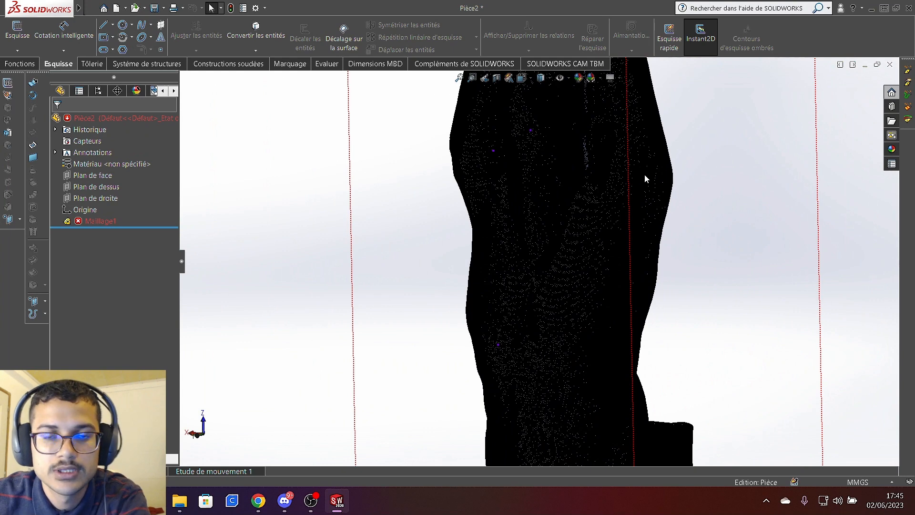
scroll(646, 177, "up", 2)
scroll(644, 178, "up", 2)
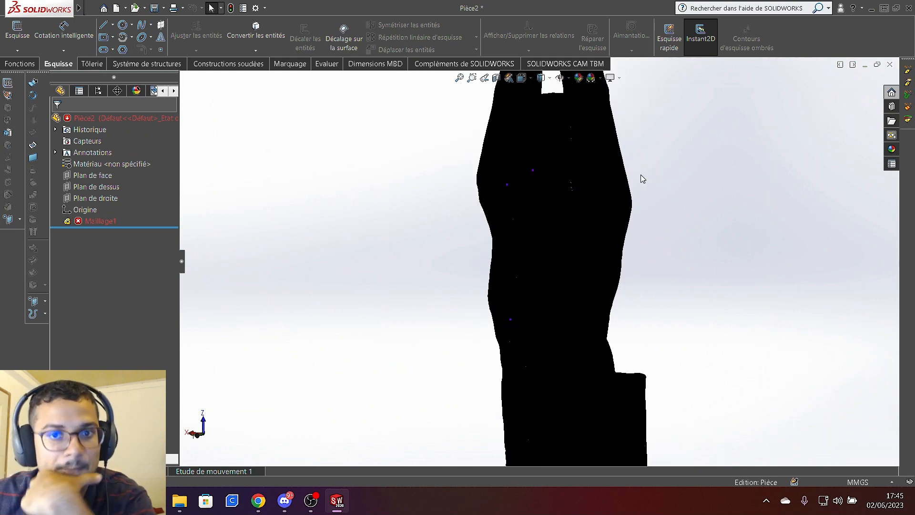
middle_click_drag(609, 174, 773, 126)
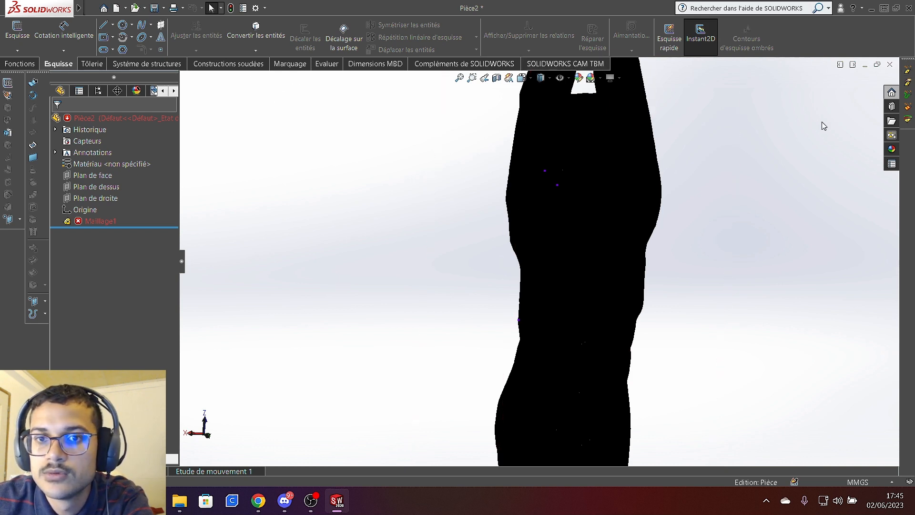
Step: Start the mesh preparation wizard on the statue mesh Maillage1 and go past orientation with the method left at none (Aucune)
left_click(908, 70)
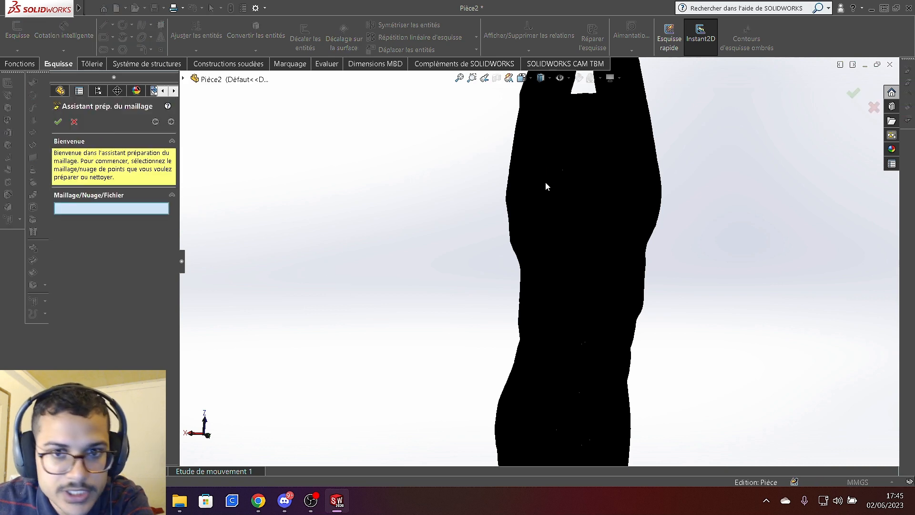
left_click(561, 175)
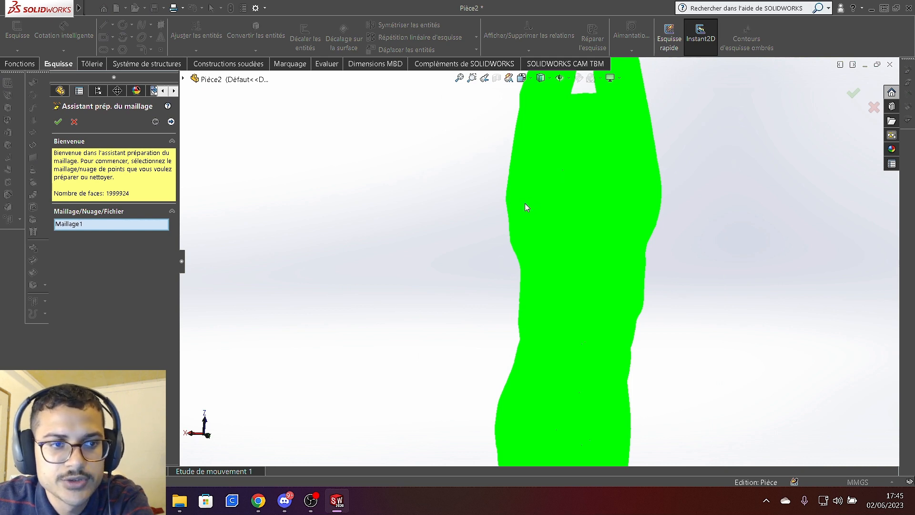
left_click(171, 121)
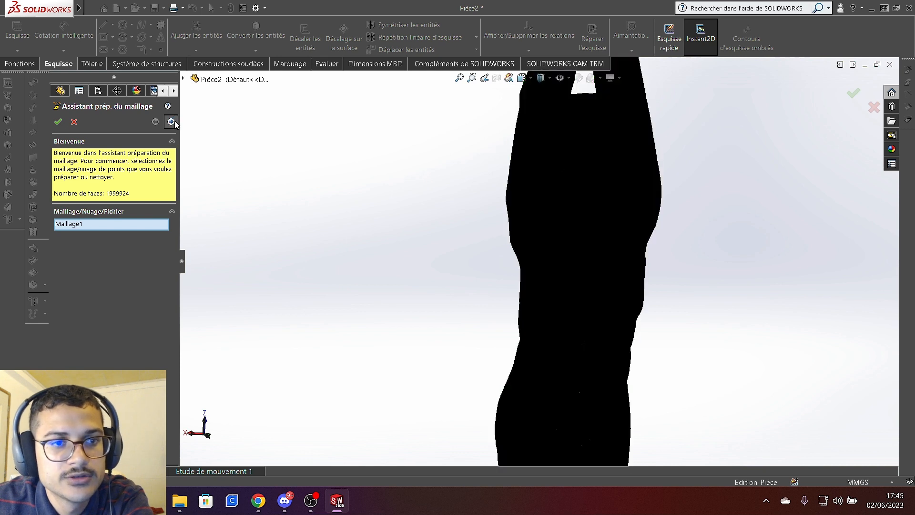
left_click(171, 122)
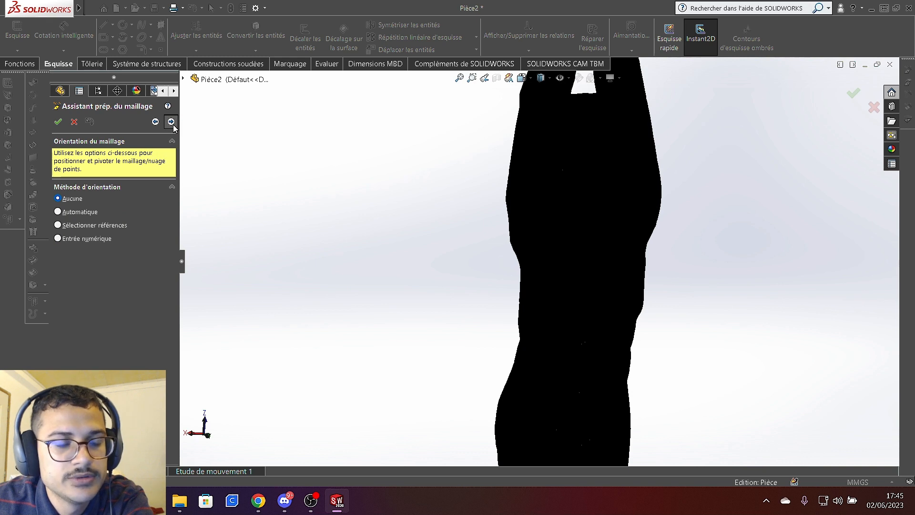
left_click(173, 122)
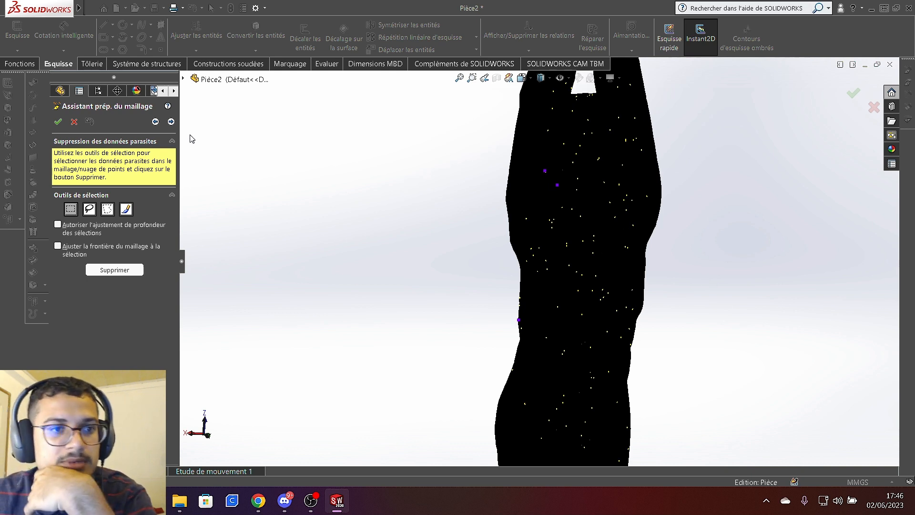
Step: Skip removing extraneous data and simplify the whole mesh by 90 percent, accepting the deletion of facets with topology errors
left_click(171, 121)
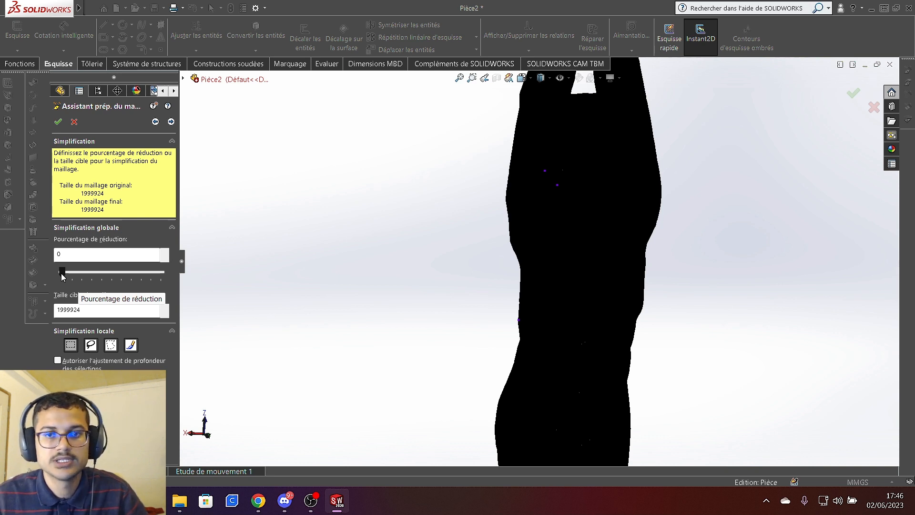
left_click_drag(66, 277, 151, 278)
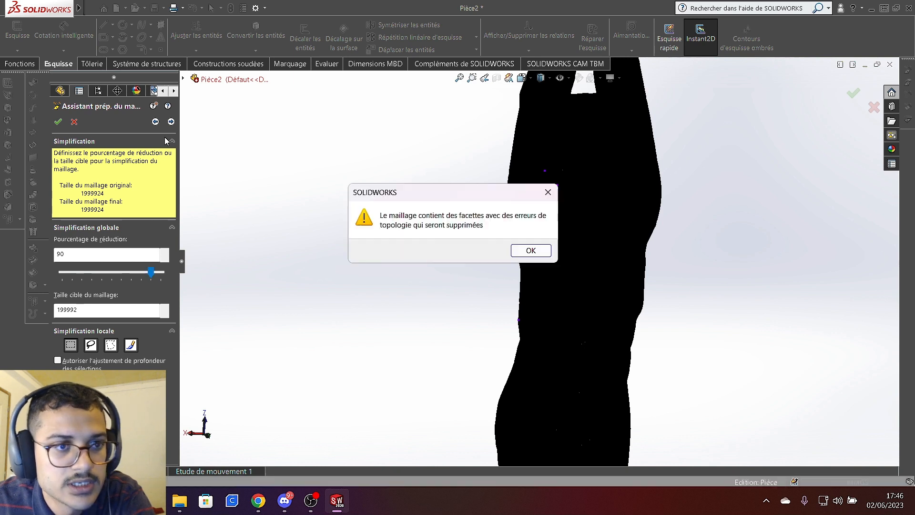
left_click(525, 251)
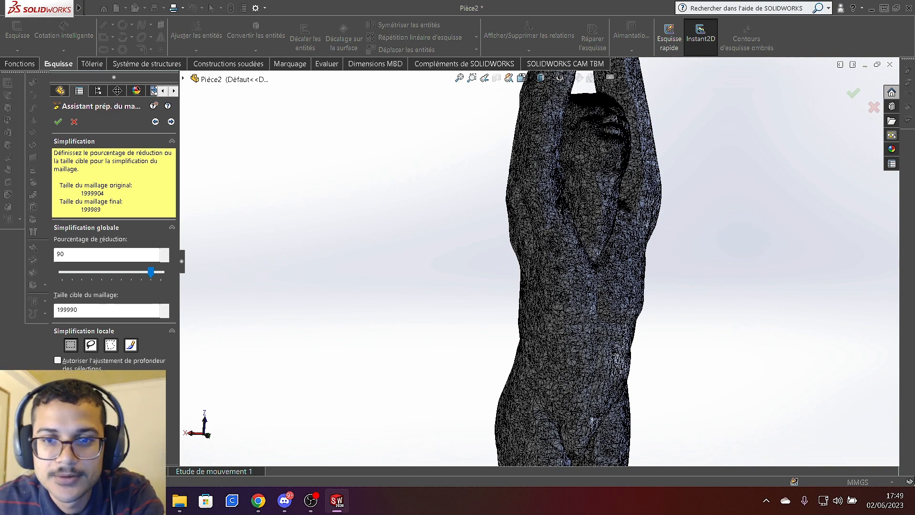
Step: Examine the simplified mesh on the statue's face, arms and torso, and on its legs and base
middle_click_drag(698, 262, 685, 244)
scroll(578, 215, "down", 10)
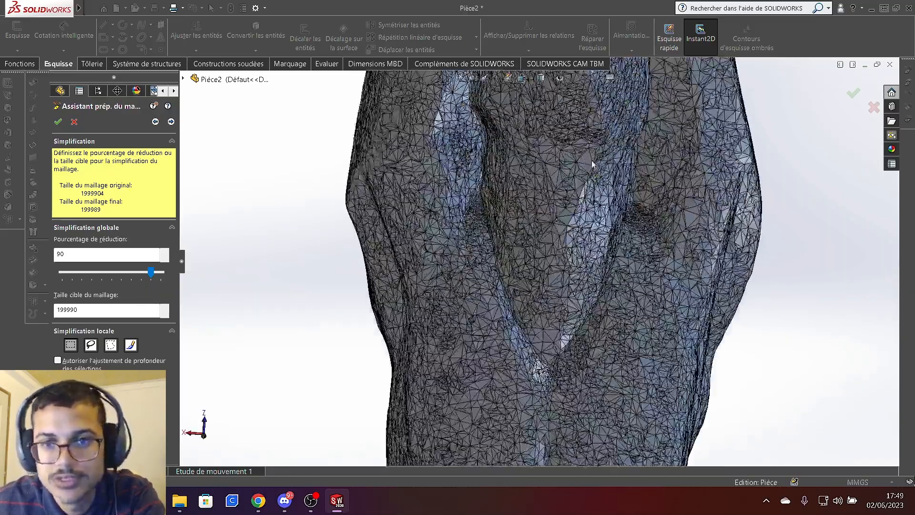
scroll(569, 183, "up", 5)
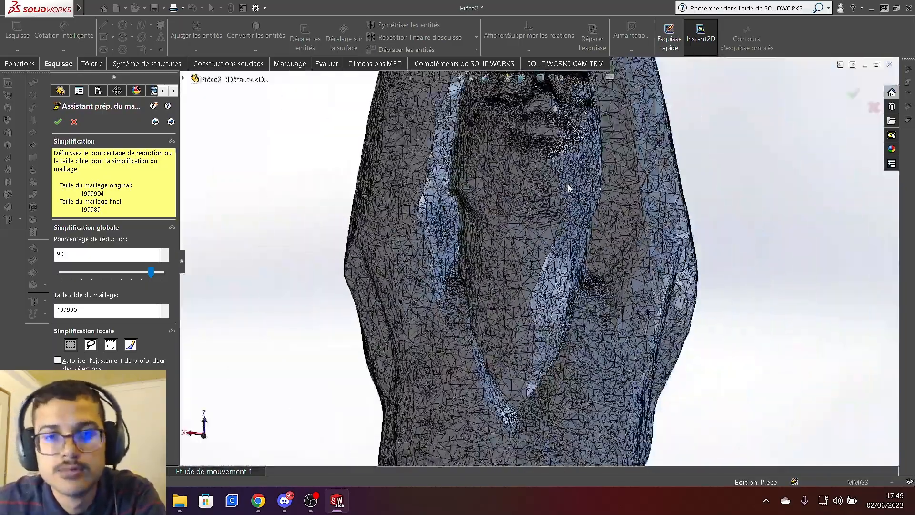
scroll(535, 119, "down", 5)
scroll(547, 153, "up", 5)
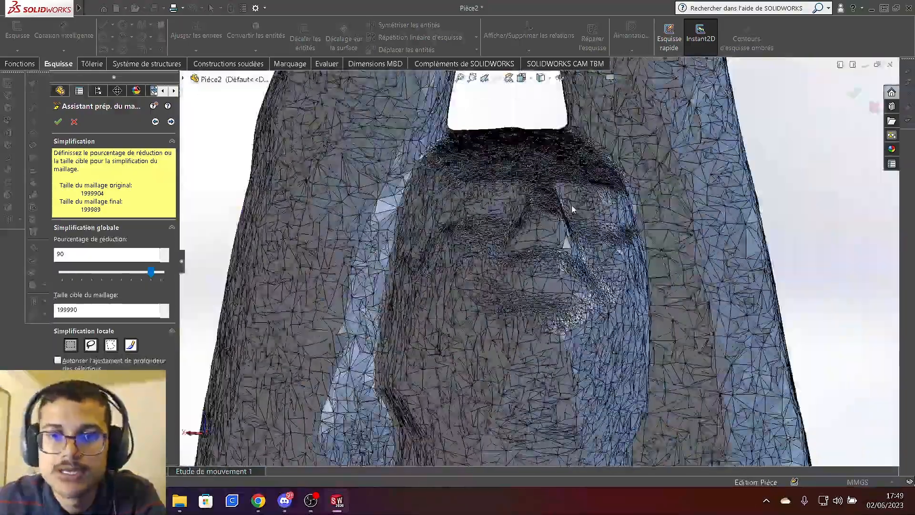
middle_click_drag(570, 208, 667, 217)
scroll(561, 204, "up", 6)
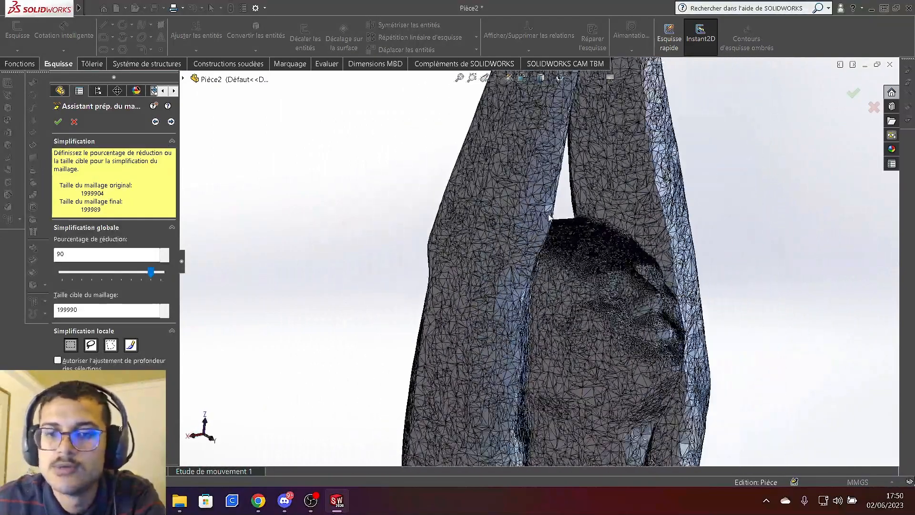
scroll(560, 205, "up", 5)
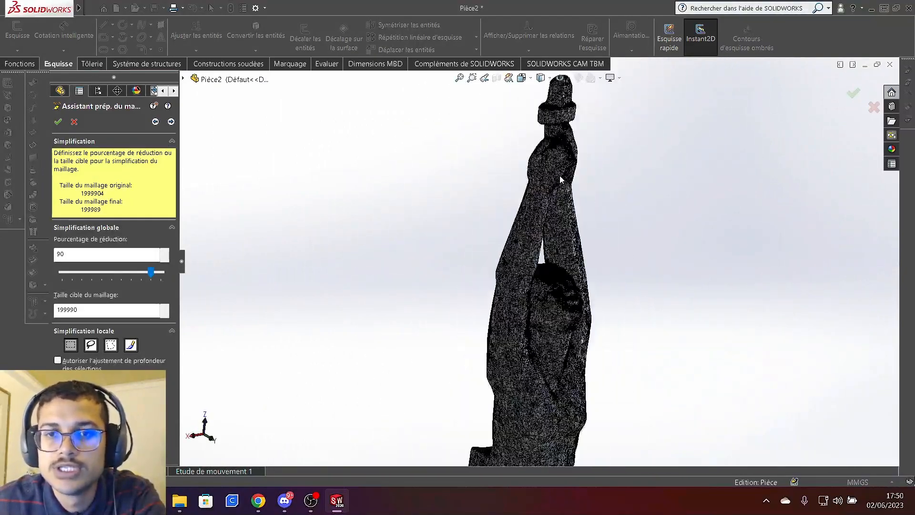
scroll(536, 368, "down", 8)
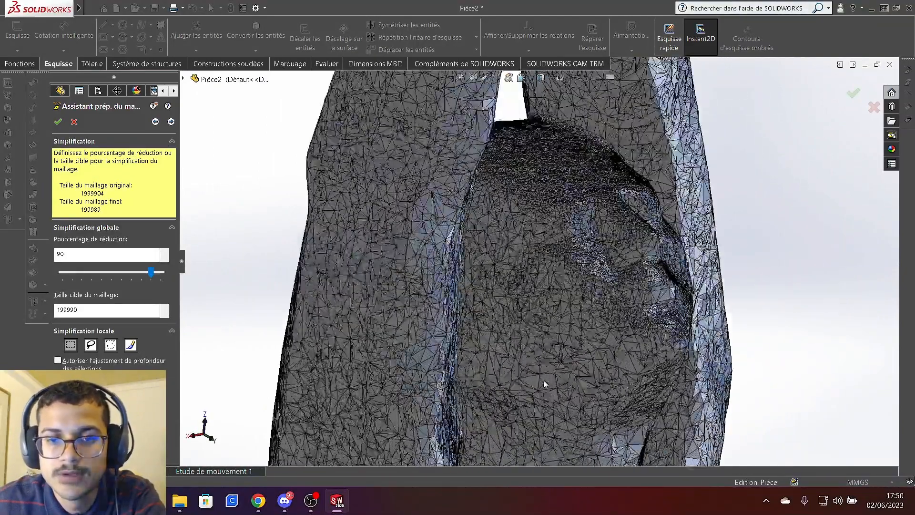
scroll(543, 380, "down", 3)
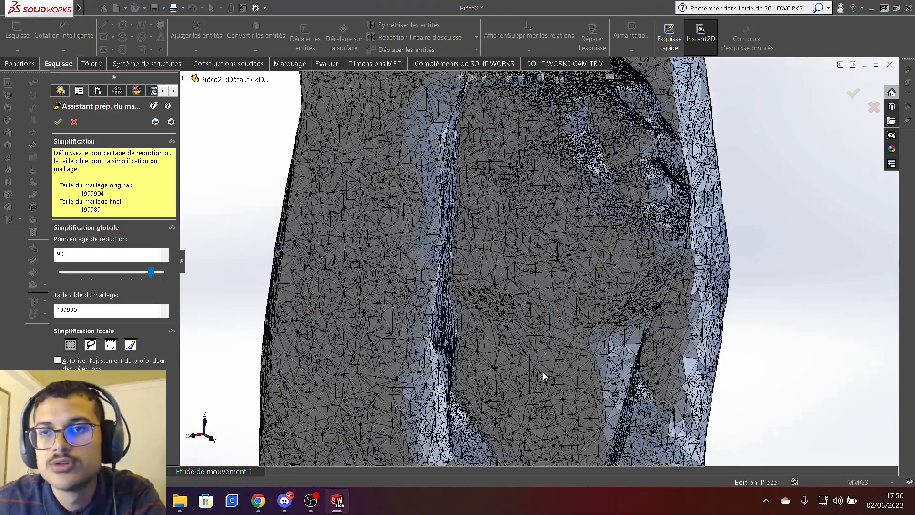
scroll(542, 372, "up", 5)
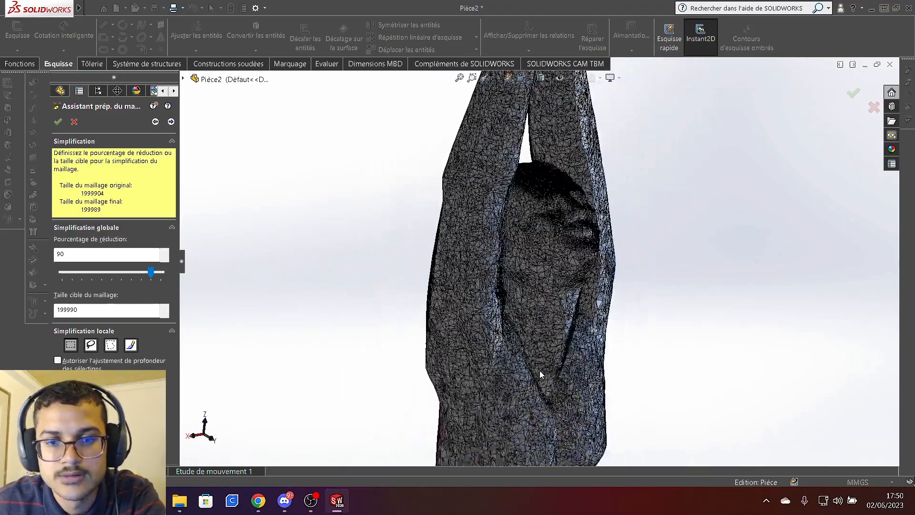
scroll(543, 382, "down", 4)
scroll(547, 399, "up", 6)
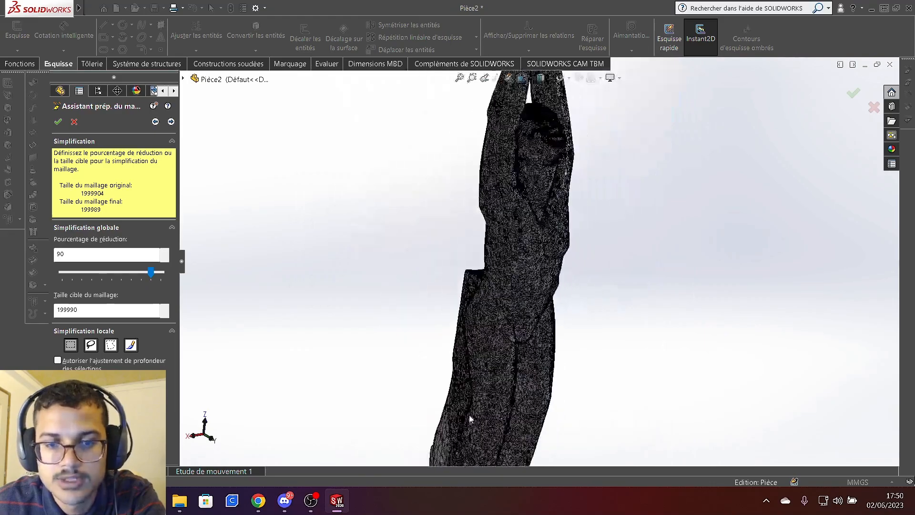
scroll(480, 398, "down", 3)
middle_click_drag(525, 338, 452, 310)
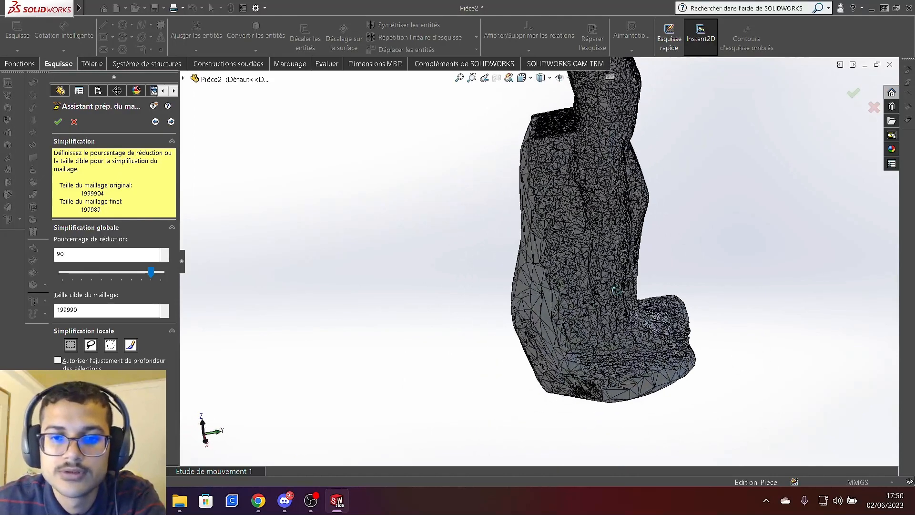
Step: Proceed to the smoothing stage, leave all smoothing at its minimum and finish the mesh preparation wizard
left_click(171, 122)
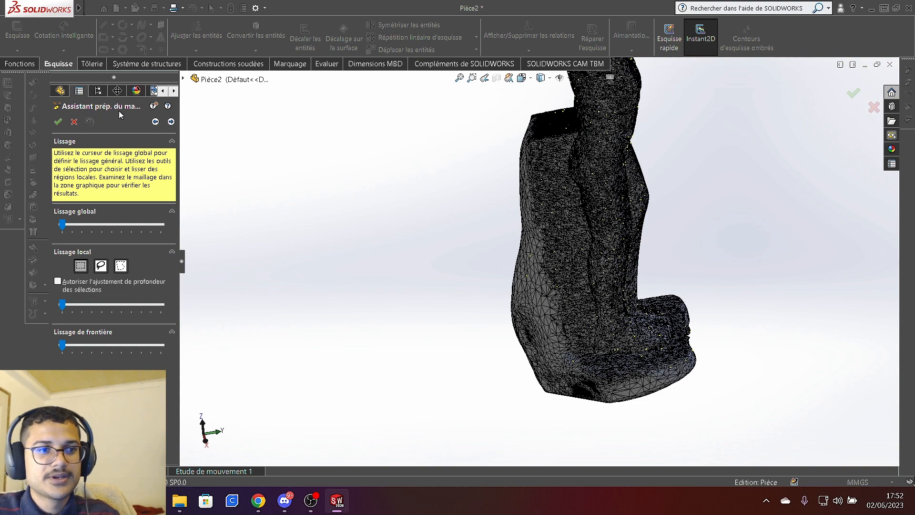
middle_click_drag(624, 168, 656, 160)
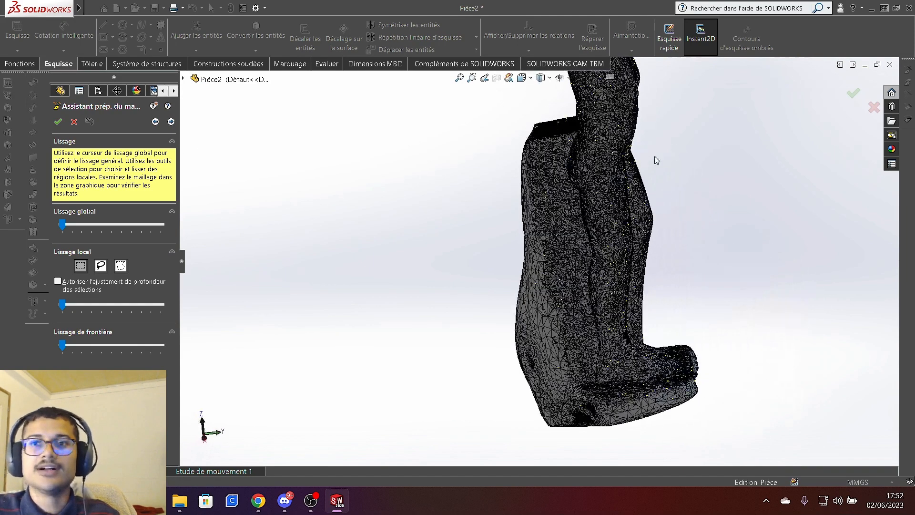
left_click(59, 122)
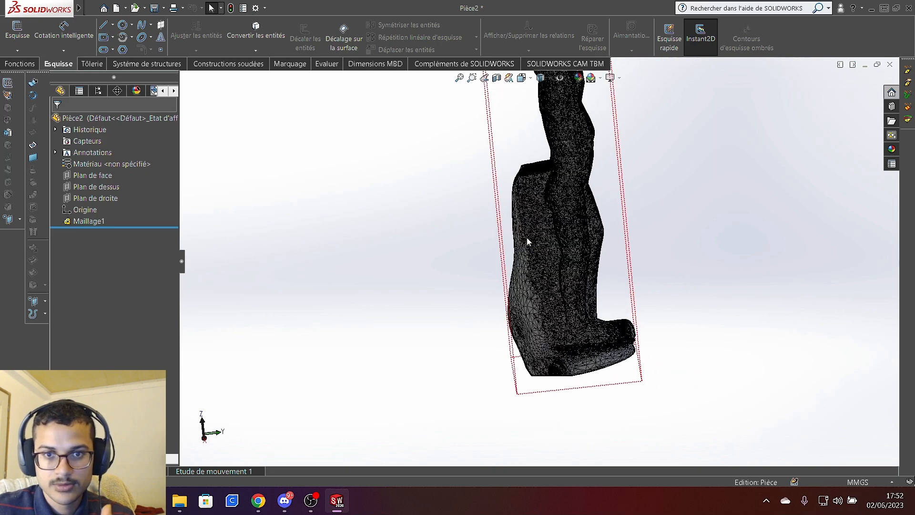
Step: Examine the prepared statue mesh as a whole and up close around the legs and the supporting block
scroll(527, 237, "down", 5)
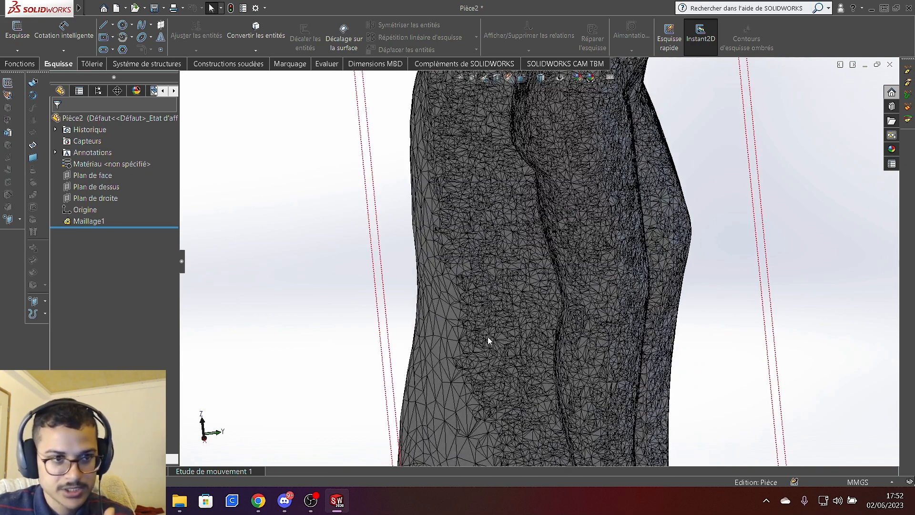
scroll(552, 286, "up", 3)
scroll(550, 308, "up", 3)
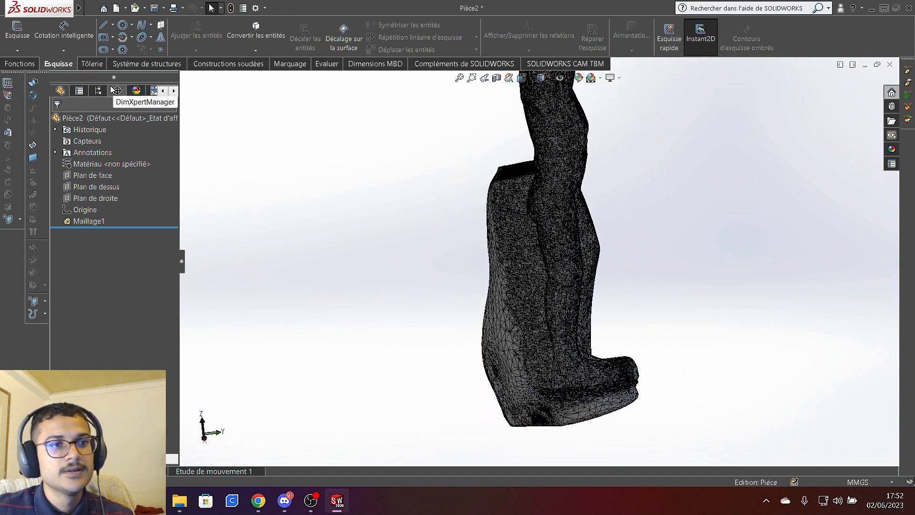
left_click(96, 8)
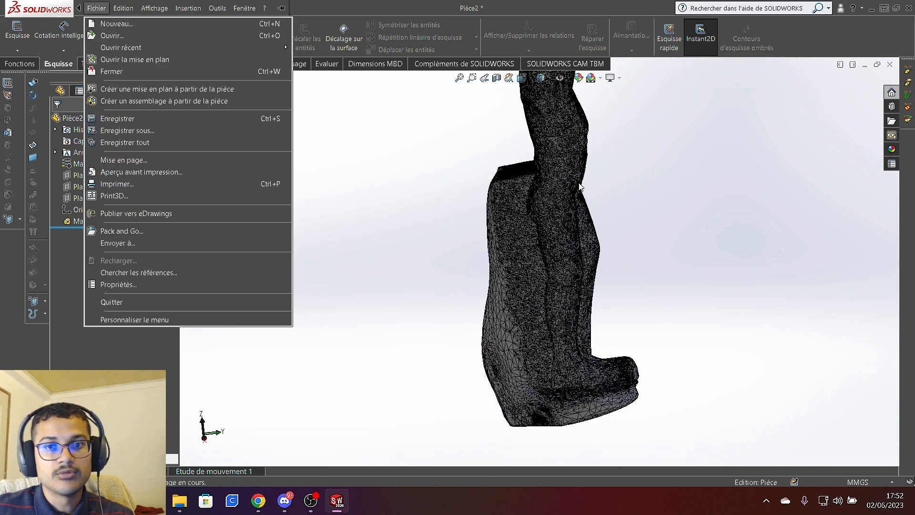
left_click(671, 193)
middle_click_drag(671, 193, 627, 225)
scroll(591, 193, "up", 4)
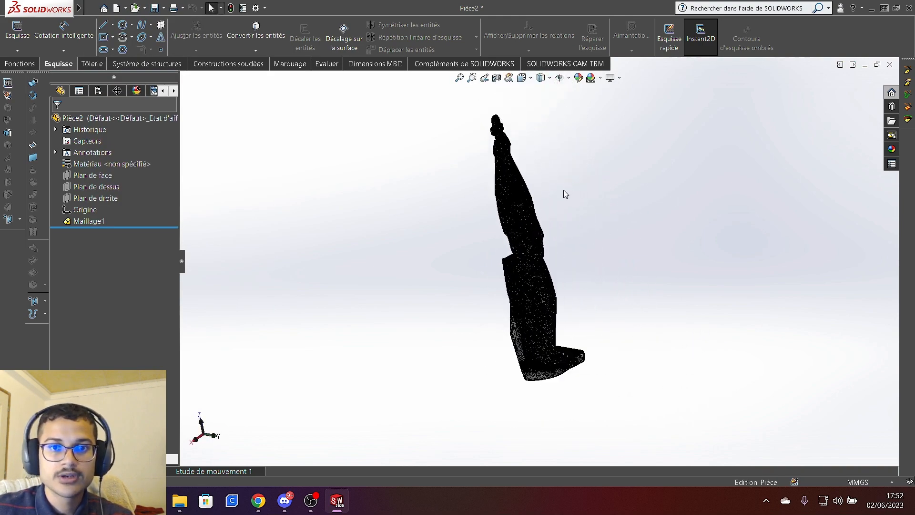
scroll(565, 186, "down", 3)
scroll(486, 401, "down", 2)
scroll(508, 389, "up", 1)
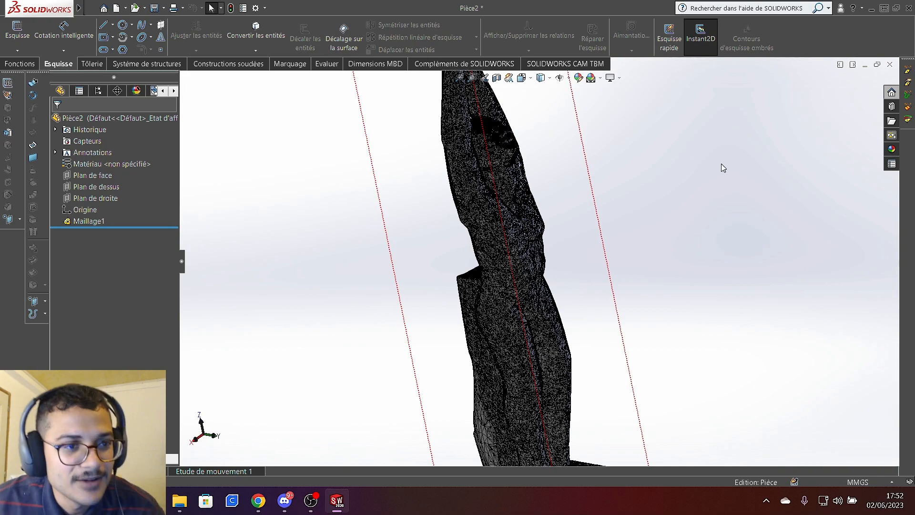
scroll(568, 349, "up", 4)
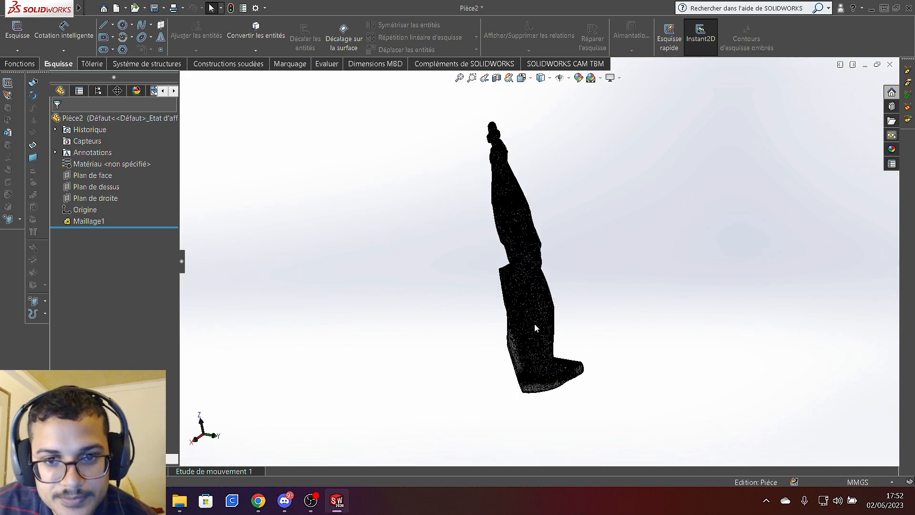
scroll(539, 243, "down", 5)
middle_click_drag(553, 244, 571, 247)
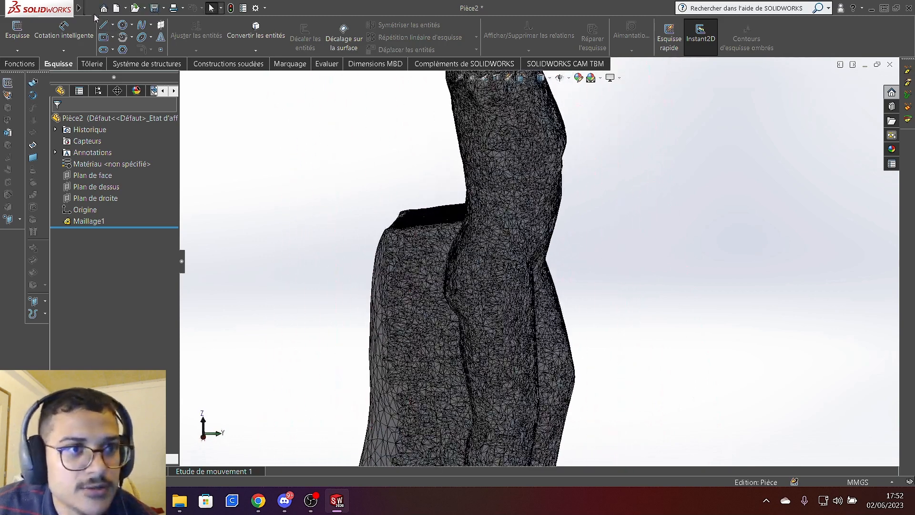
Step: Save the simplified statue mesh in ScanTo3D (*.stl) format in the Statue monument folder, overwriting the existing Pièce1.STL
left_click(97, 9)
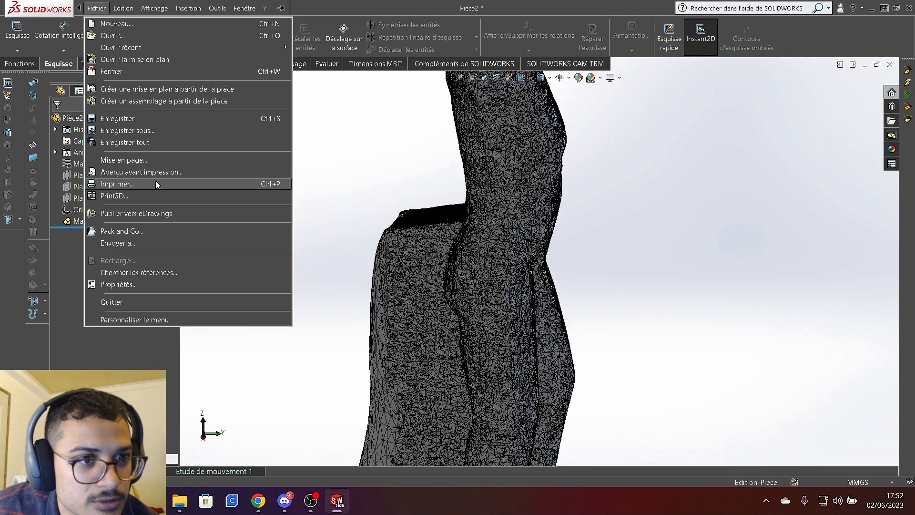
left_click(147, 131)
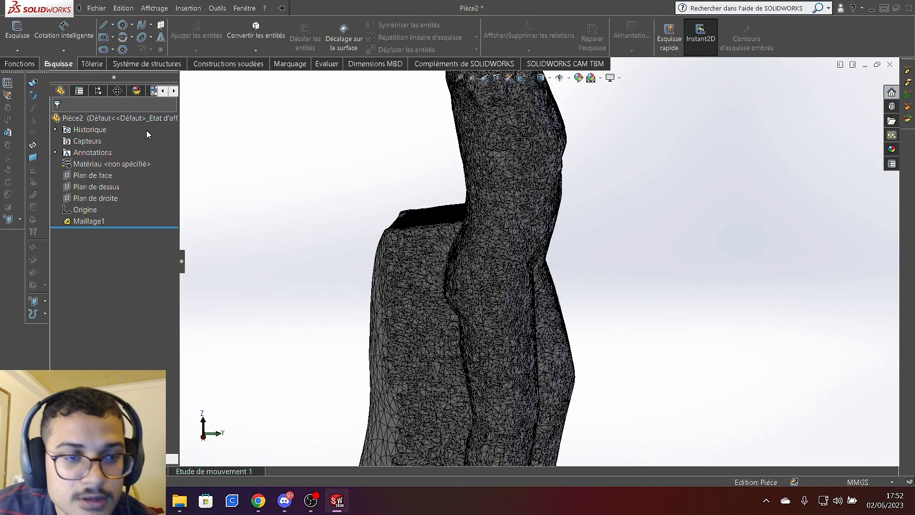
left_click(299, 257)
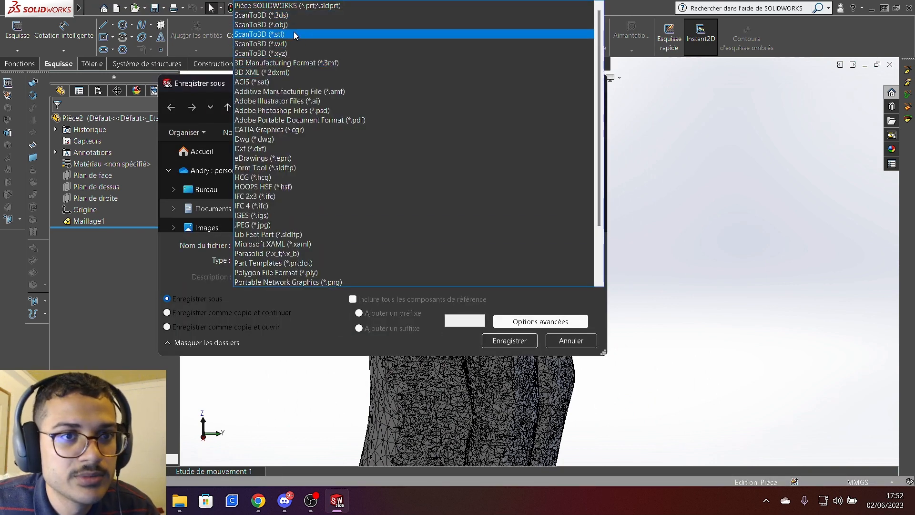
scroll(345, 124, "down", 3)
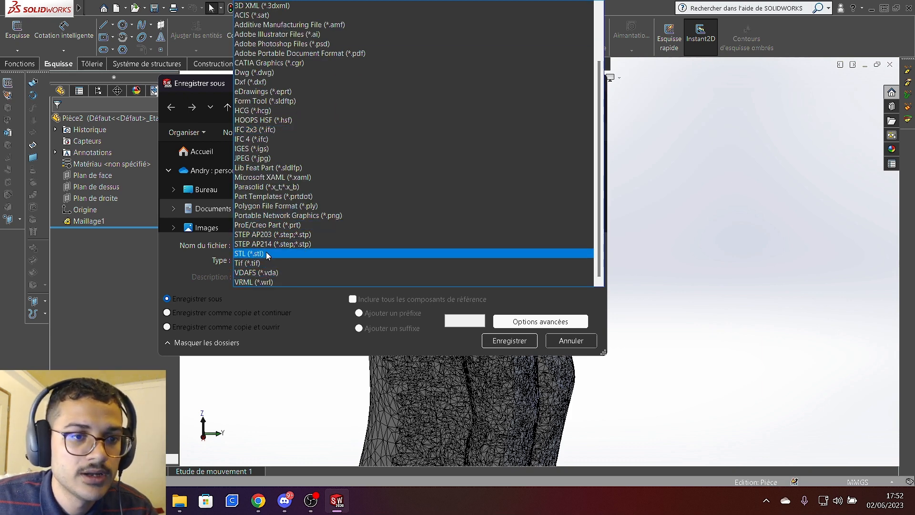
scroll(267, 259, "up", 3)
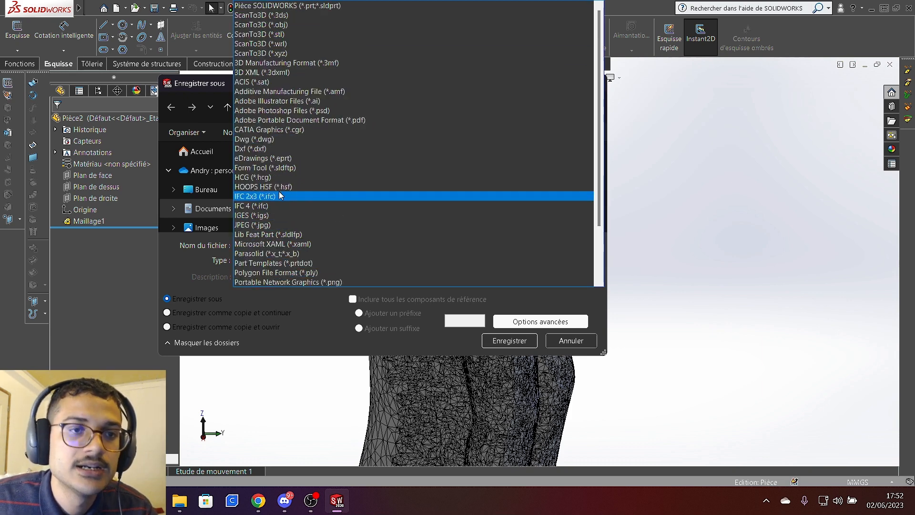
left_click(295, 38)
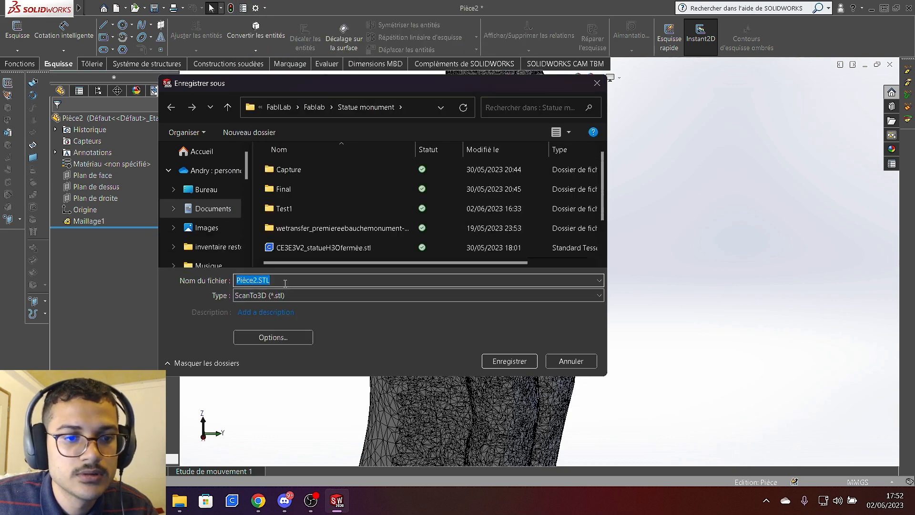
scroll(299, 233, "down", 1)
left_click(295, 230)
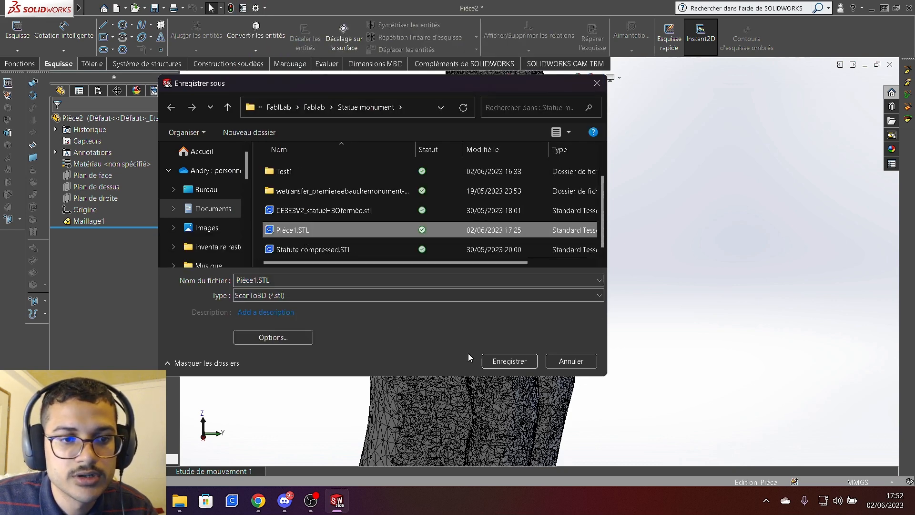
left_click(516, 361)
left_click(484, 248)
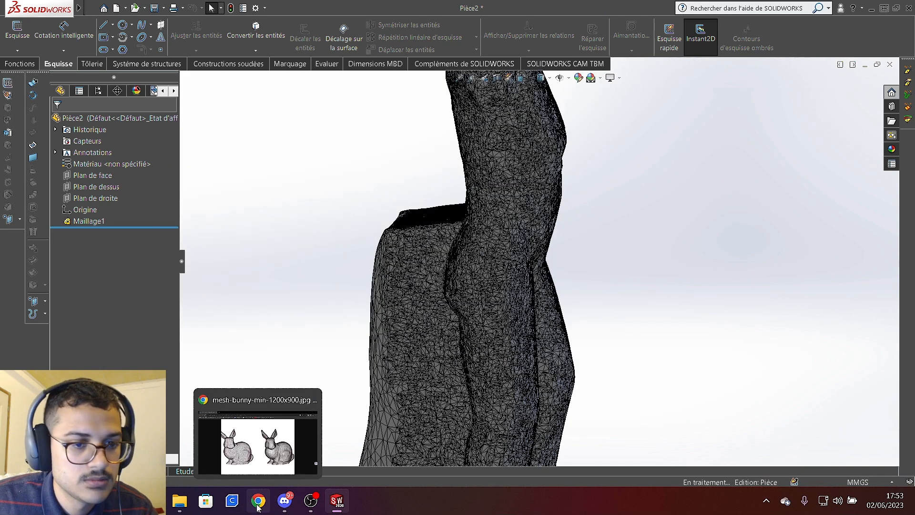
Step: Compare the file sizes of Pièce1.STL and CE3E3V2_statueH3Ofermée.stl by listing the folder's ScanTo3D (*.stl) files, without saving again
left_click(181, 501)
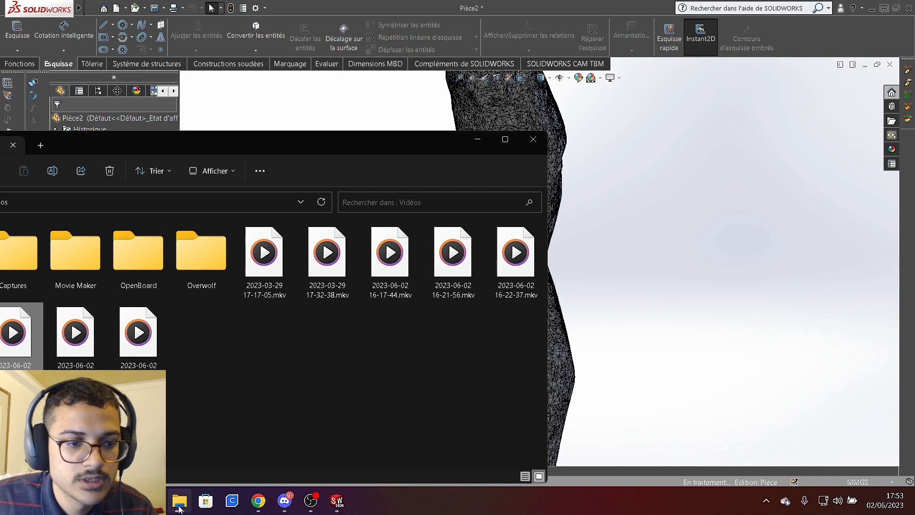
left_click(180, 501)
left_click(87, 8)
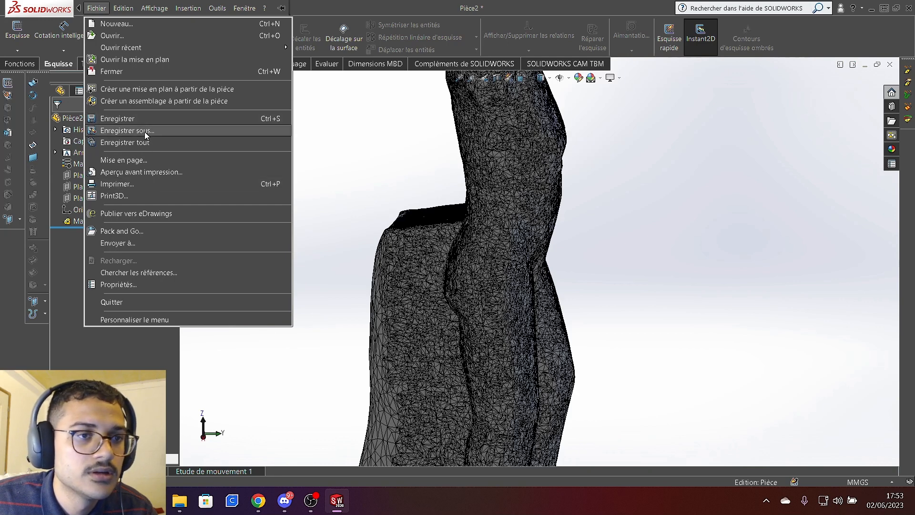
left_click(127, 130)
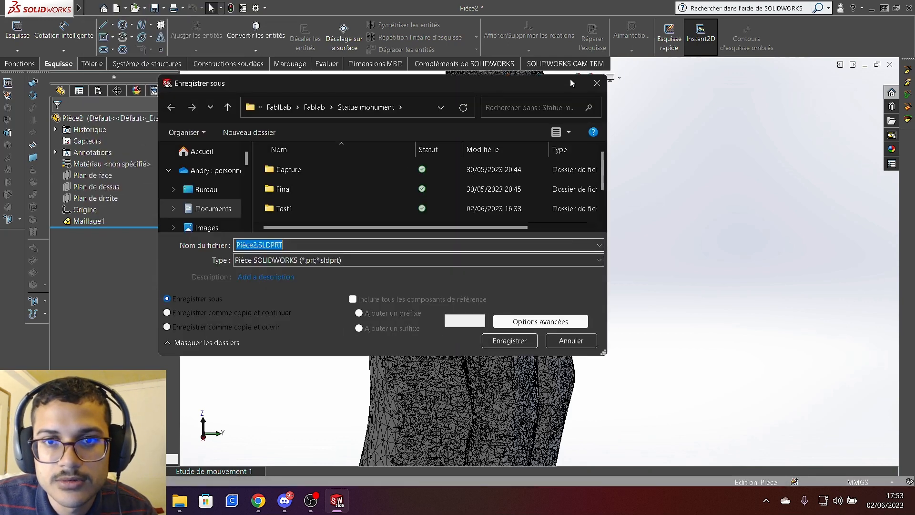
double_click(571, 83)
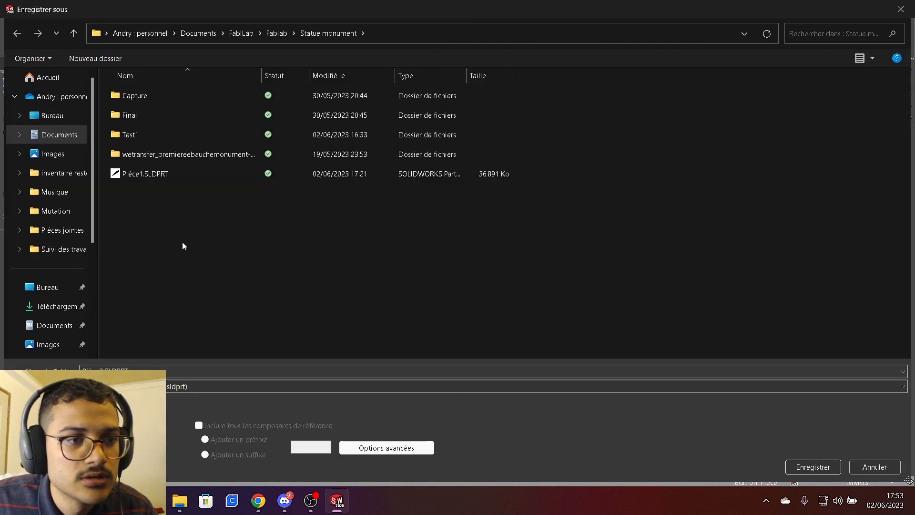
left_click(177, 385)
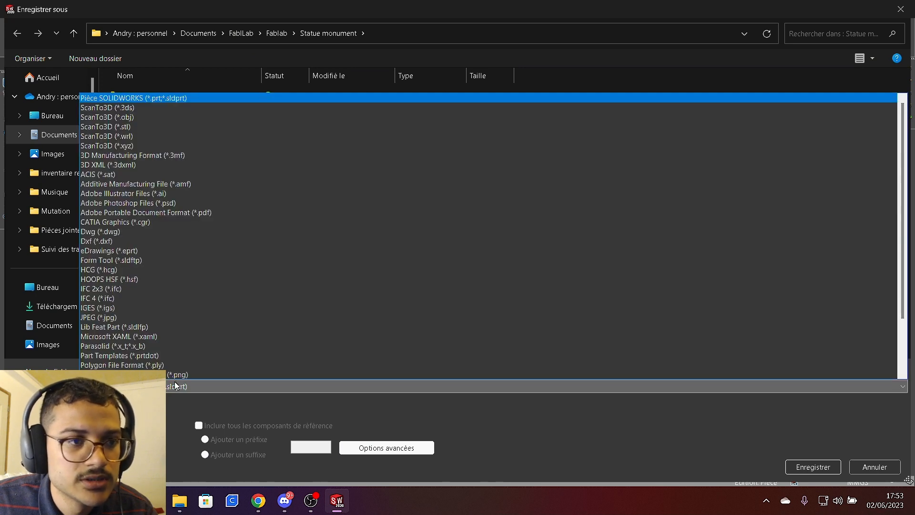
scroll(138, 260, "down", 3)
scroll(160, 236, "up", 3)
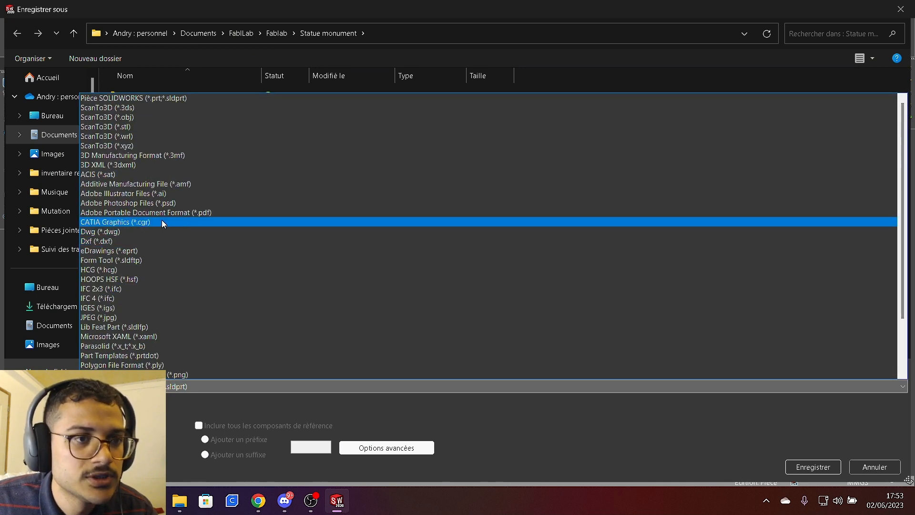
left_click(153, 128)
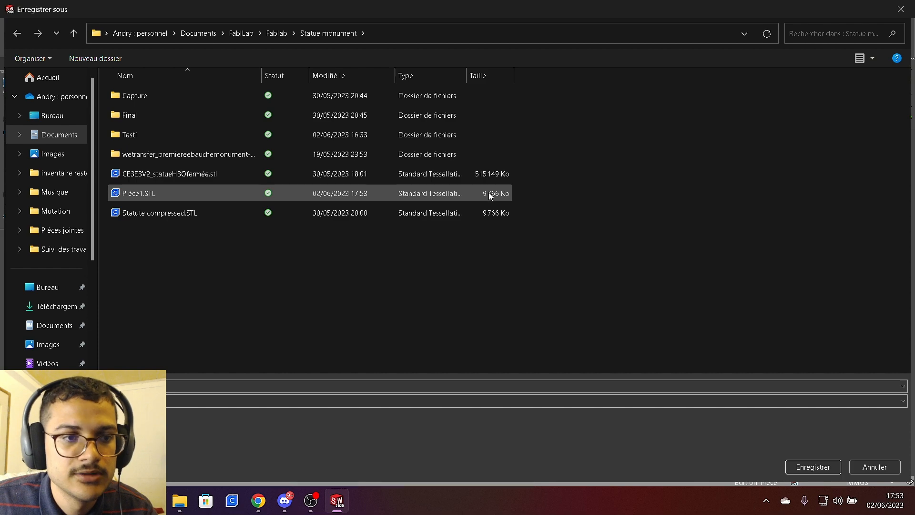
left_click(899, 6)
middle_click_drag(547, 212, 586, 282)
scroll(584, 278, "up", 1)
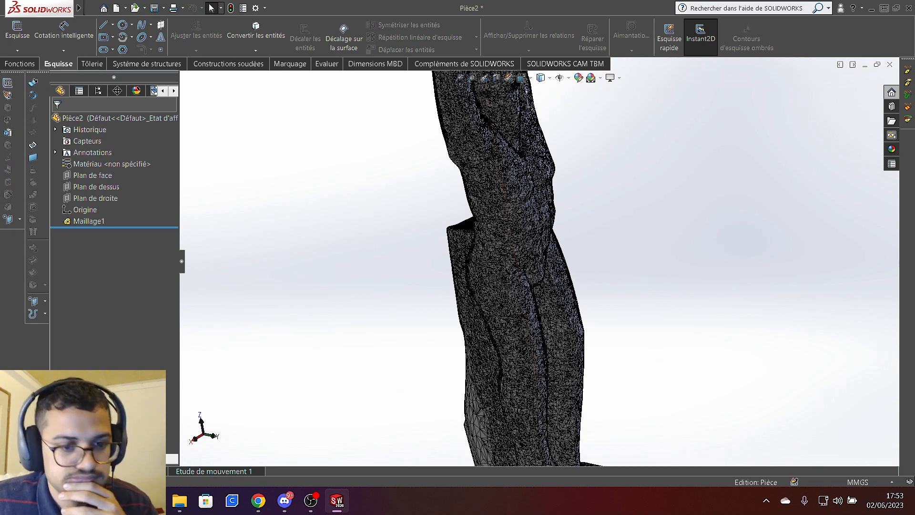
mouse_move(309, 506)
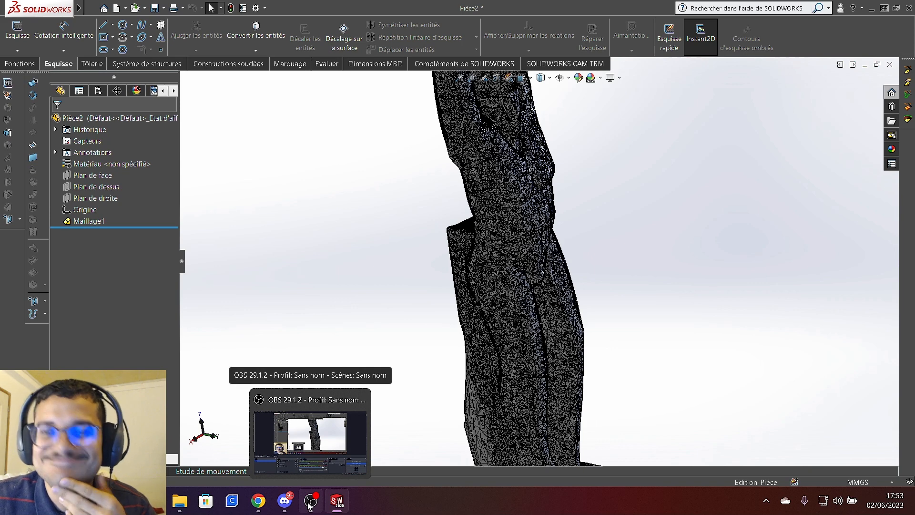